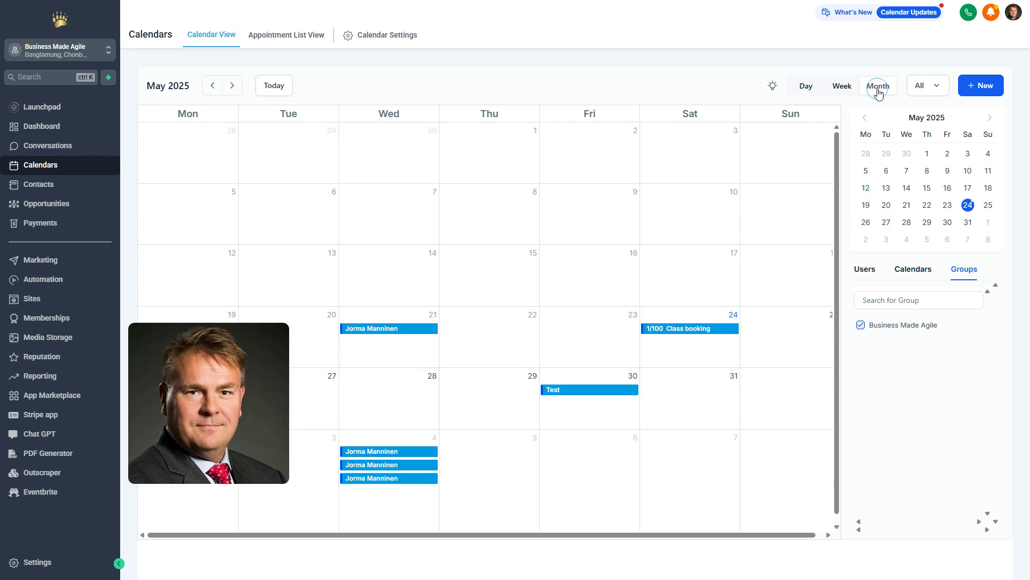
Compare the month's appointments by staff user, showing one, two and all three users and ending with only the first listed user
left_click(887, 327)
left_click(969, 272)
left_click(868, 322)
left_click(862, 271)
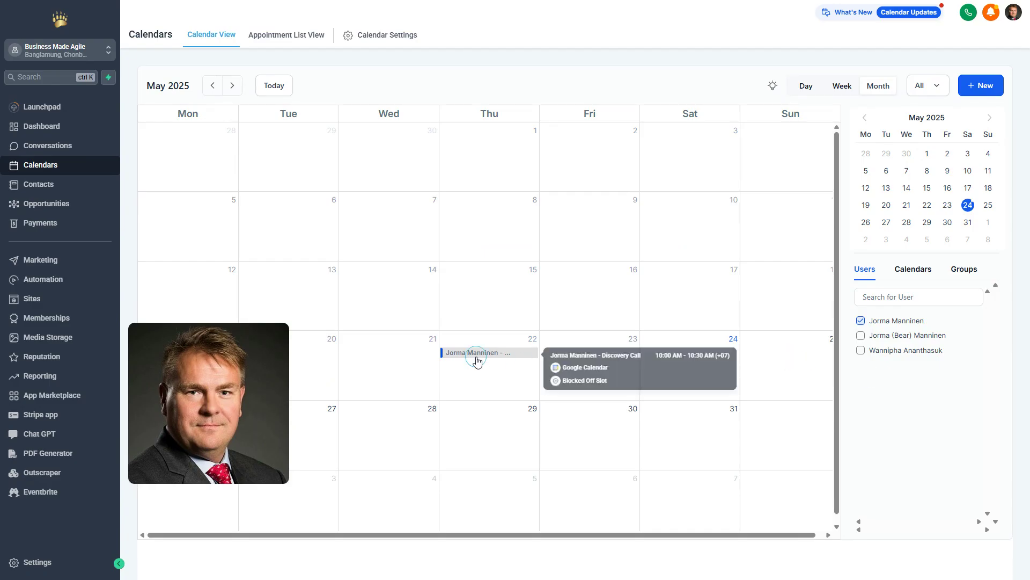
left_click(862, 336)
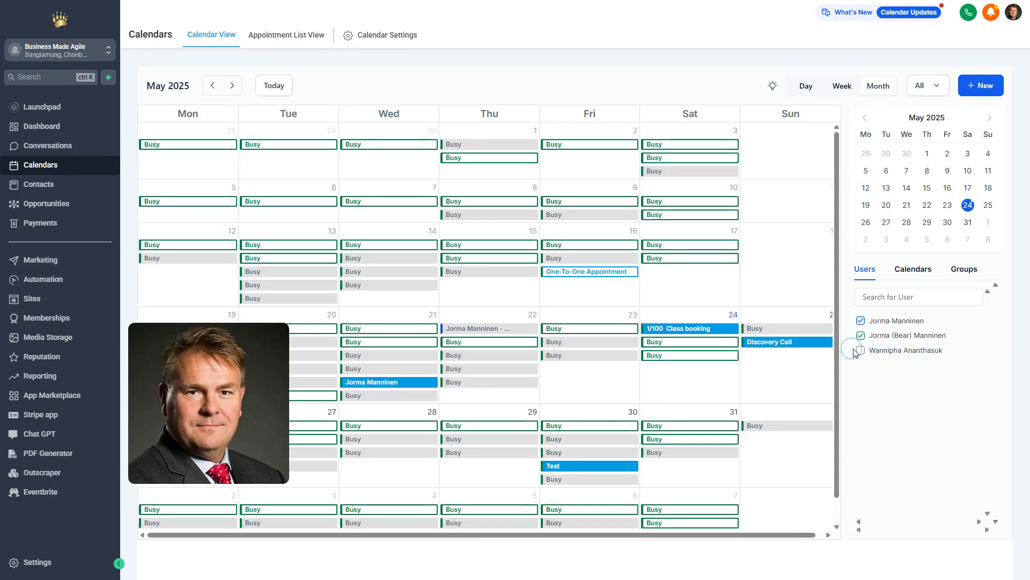
left_click(861, 349)
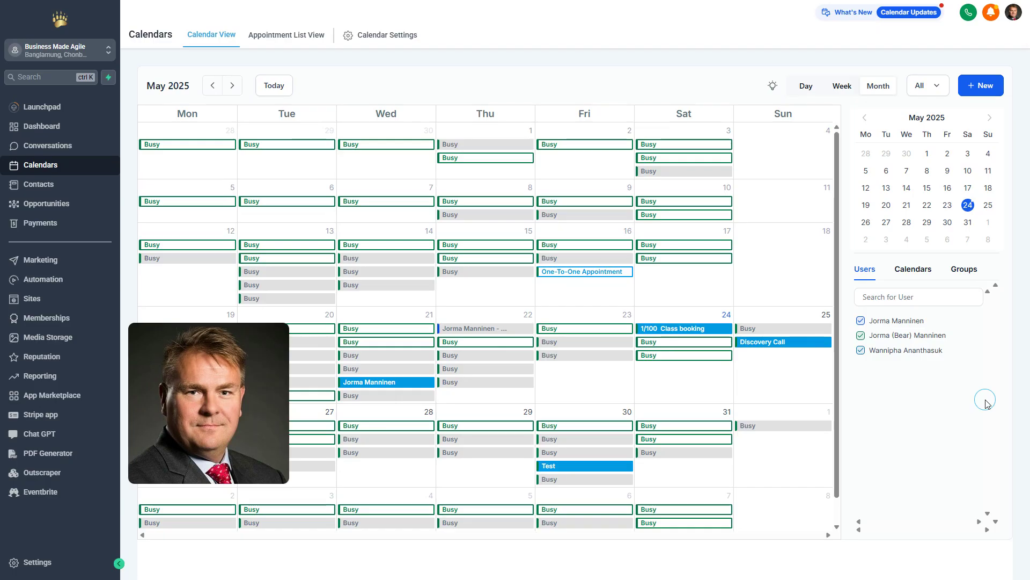
left_click(861, 351)
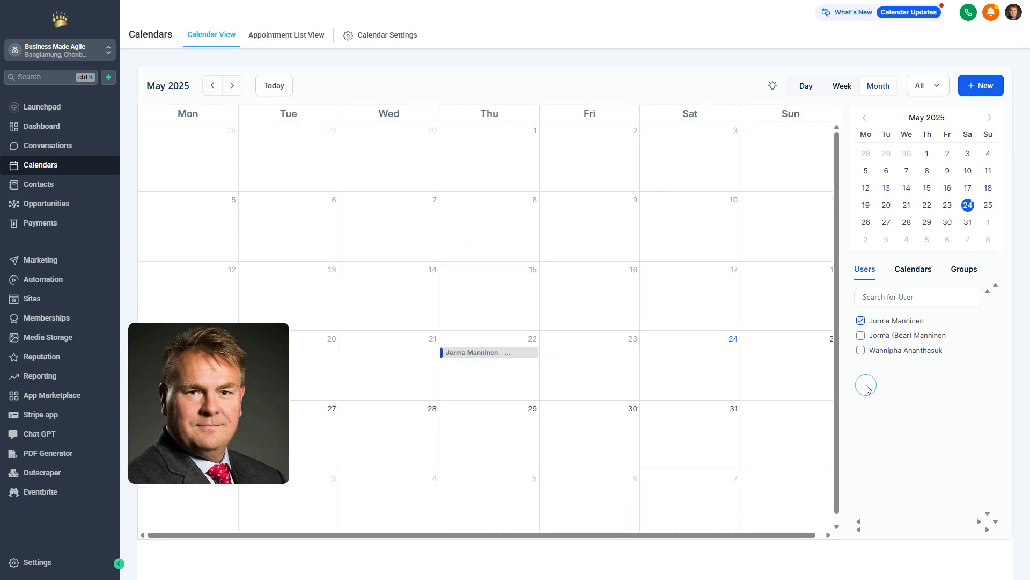
Check the week and day schedules, comparing all three staff users in the day view and viewing the day by group
left_click(842, 86)
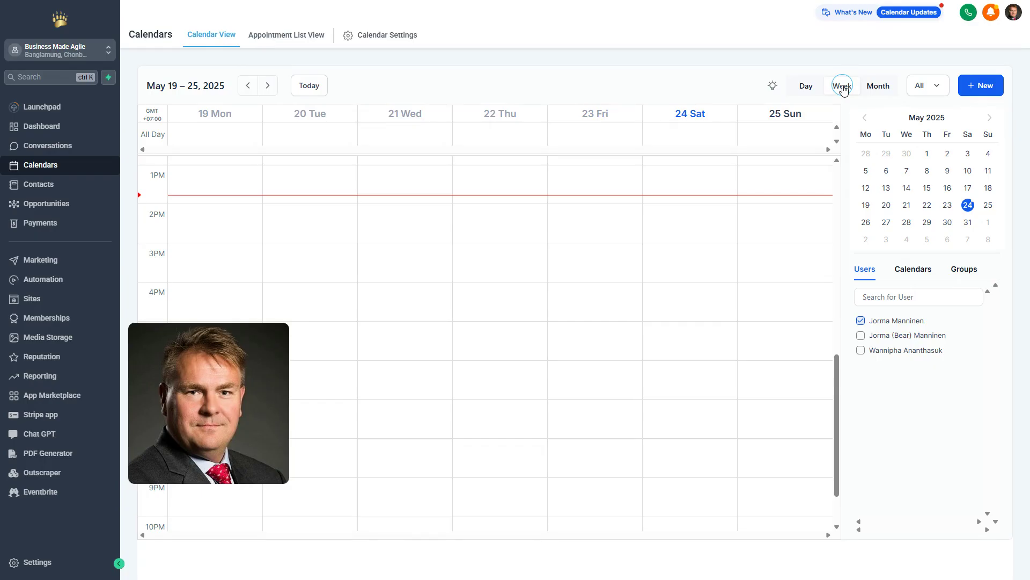
left_click(806, 89)
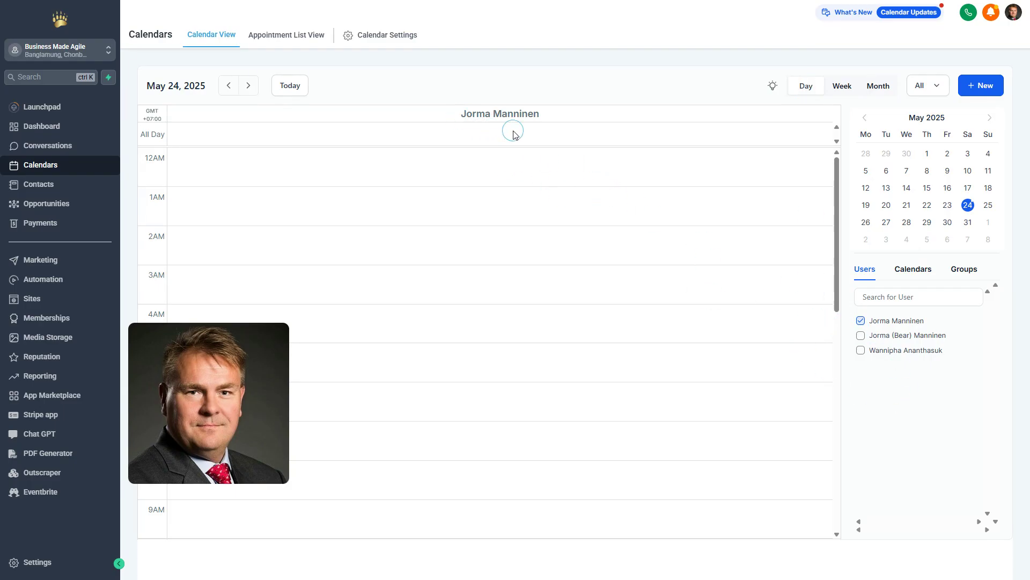
left_click(861, 335)
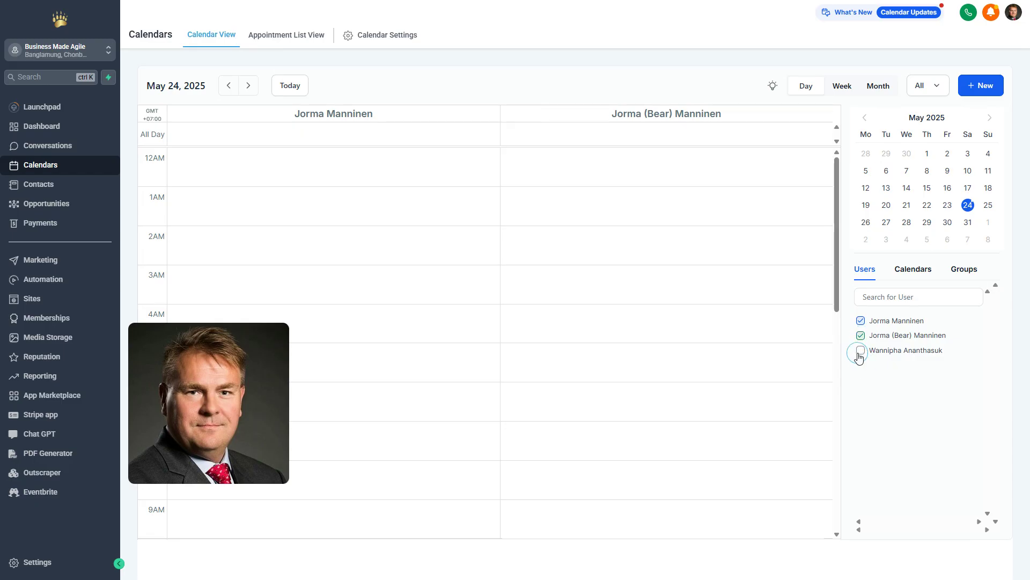
left_click(860, 352)
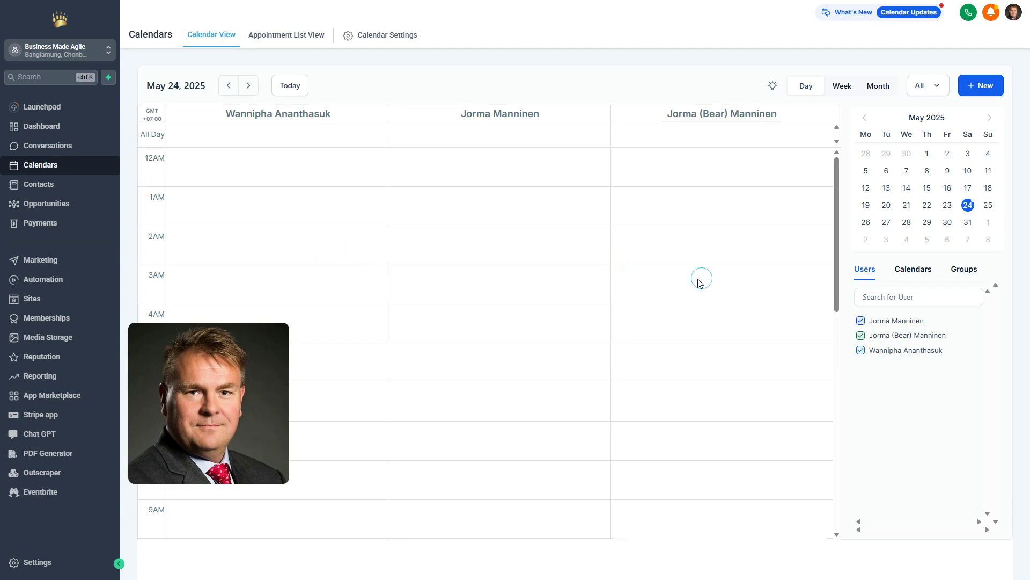
left_click(966, 270)
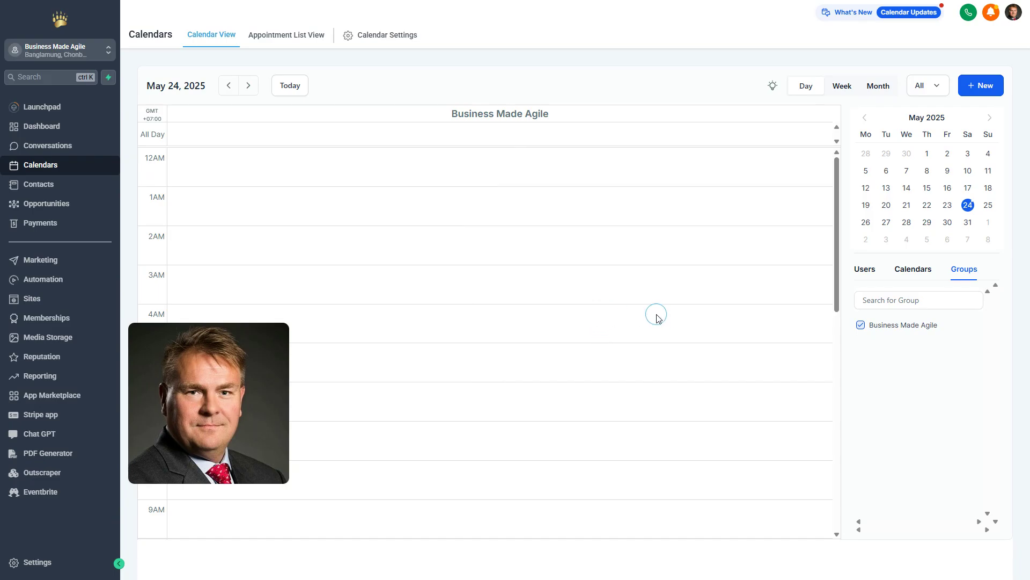
Create a new smart list in the appointment list view and name it "Test List"
left_click(286, 39)
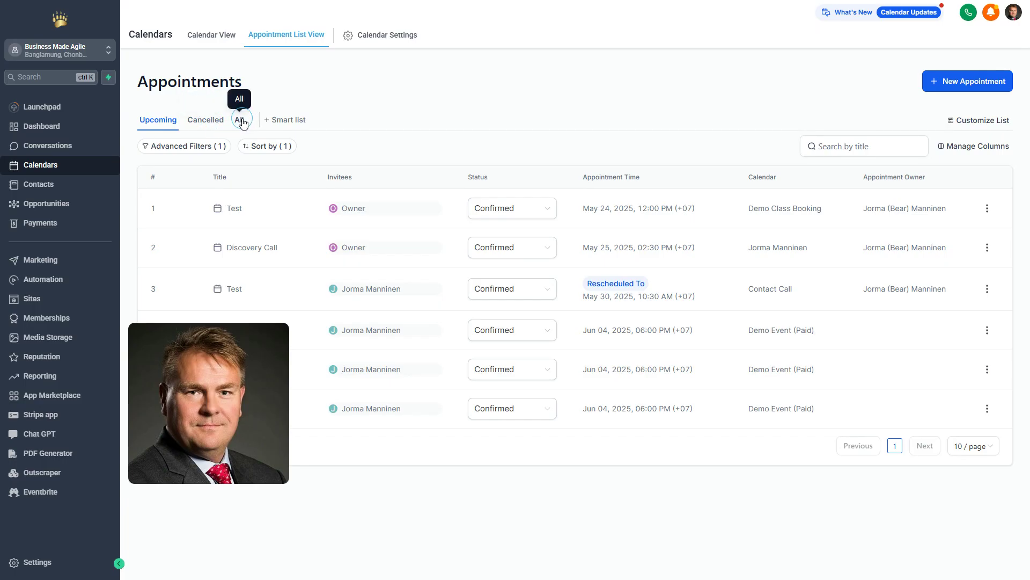
left_click(288, 121)
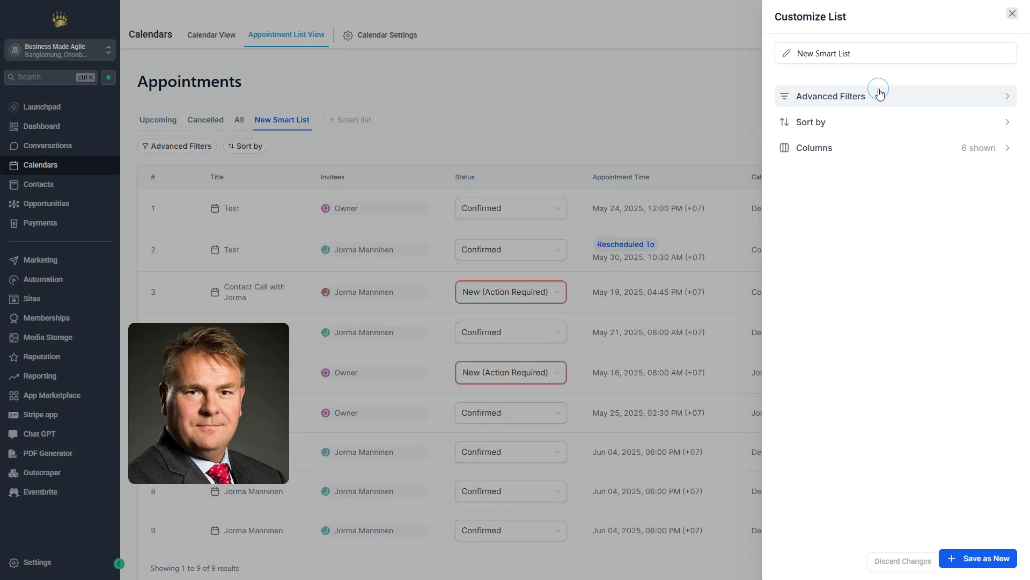
left_click(887, 55)
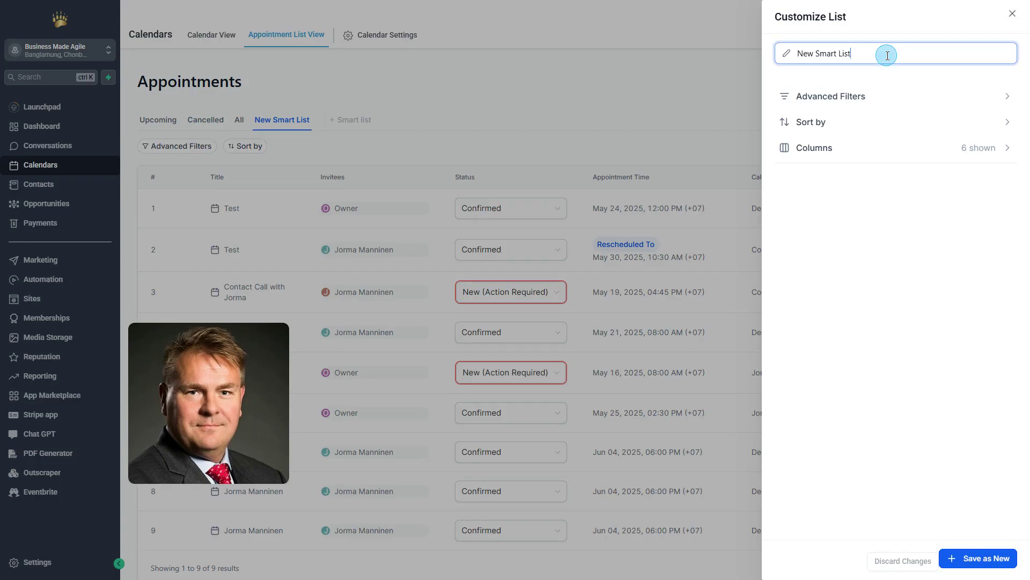
key("ctrl+a")
type("Test List")
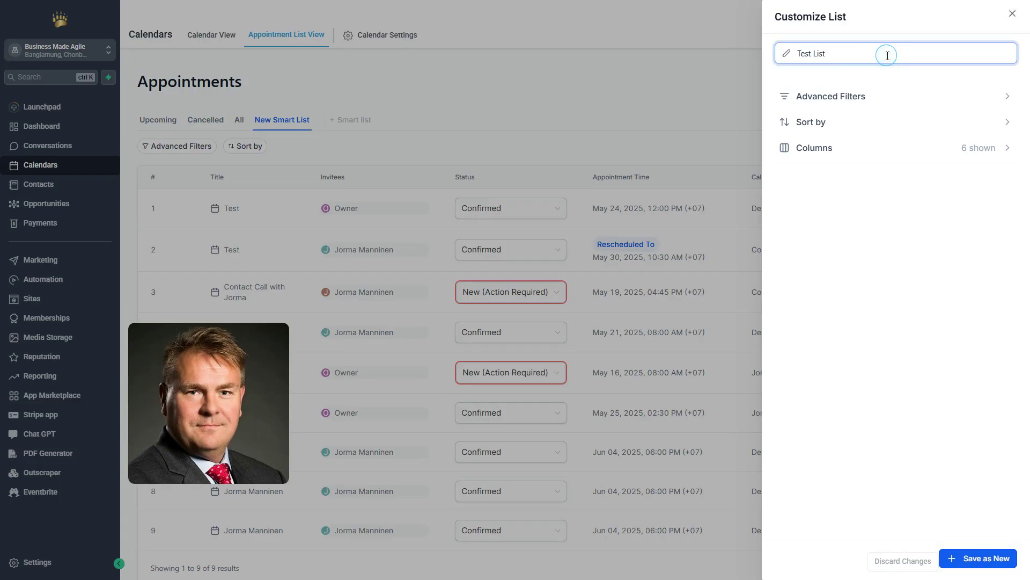
Add an advanced filter where User is any of the second listed staff member, and save it as a new smart list
left_click(1006, 97)
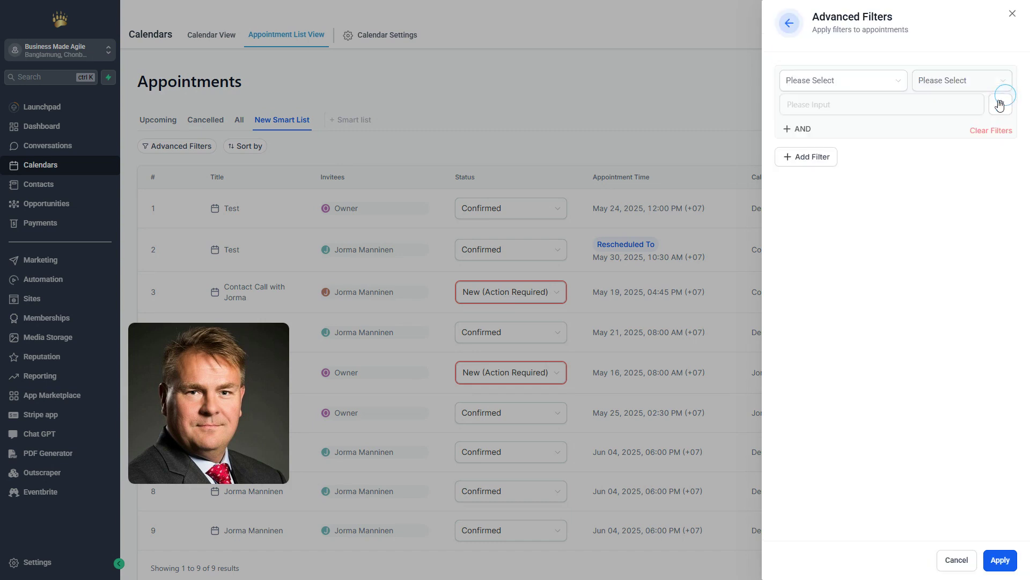
left_click(882, 86)
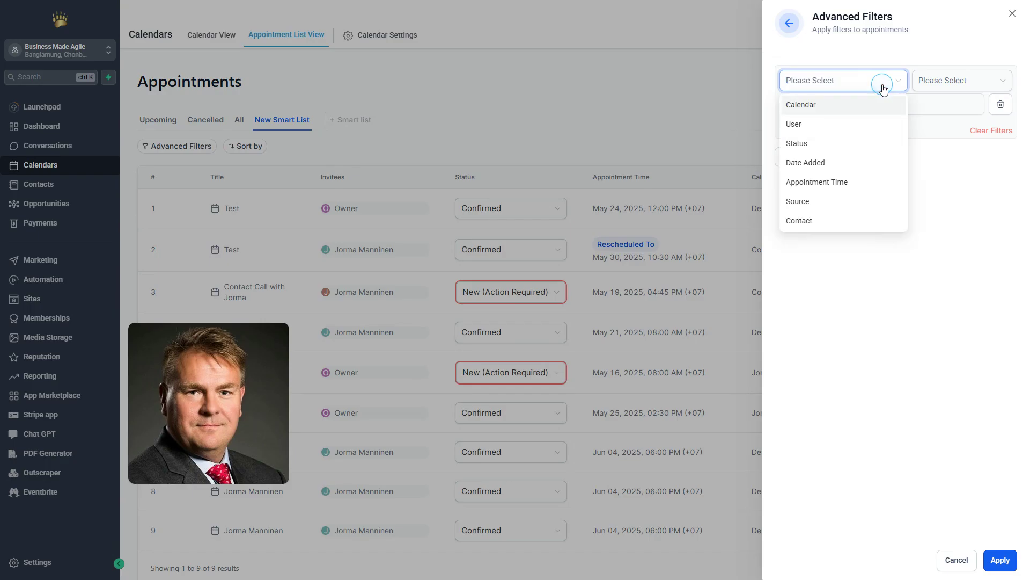
left_click(825, 128)
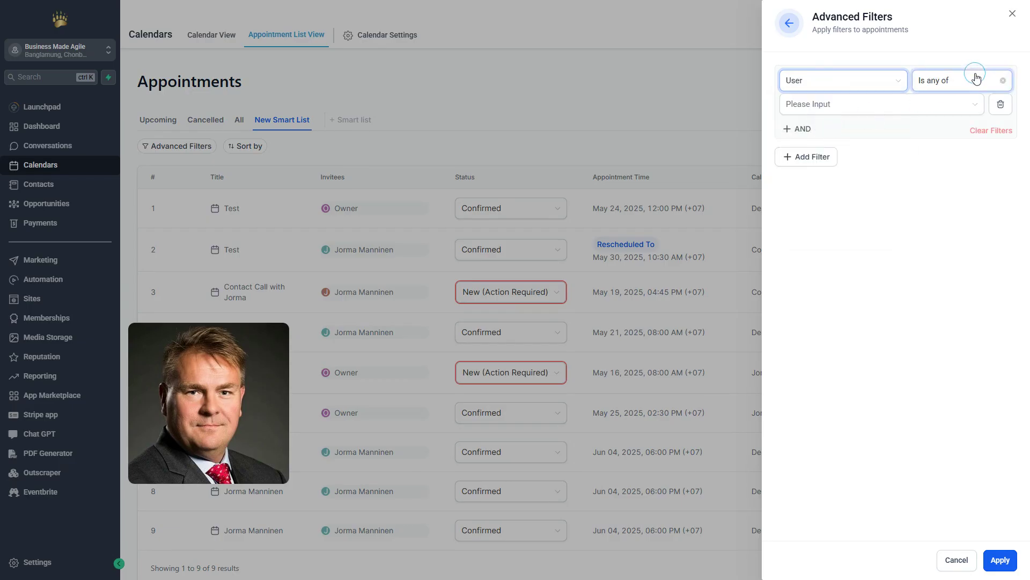
left_click(875, 105)
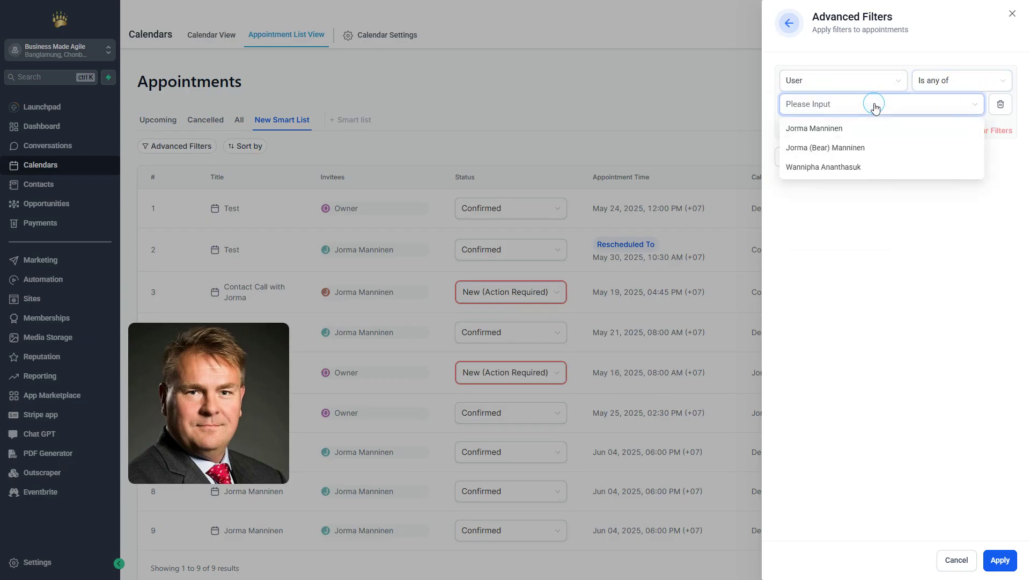
left_click(841, 146)
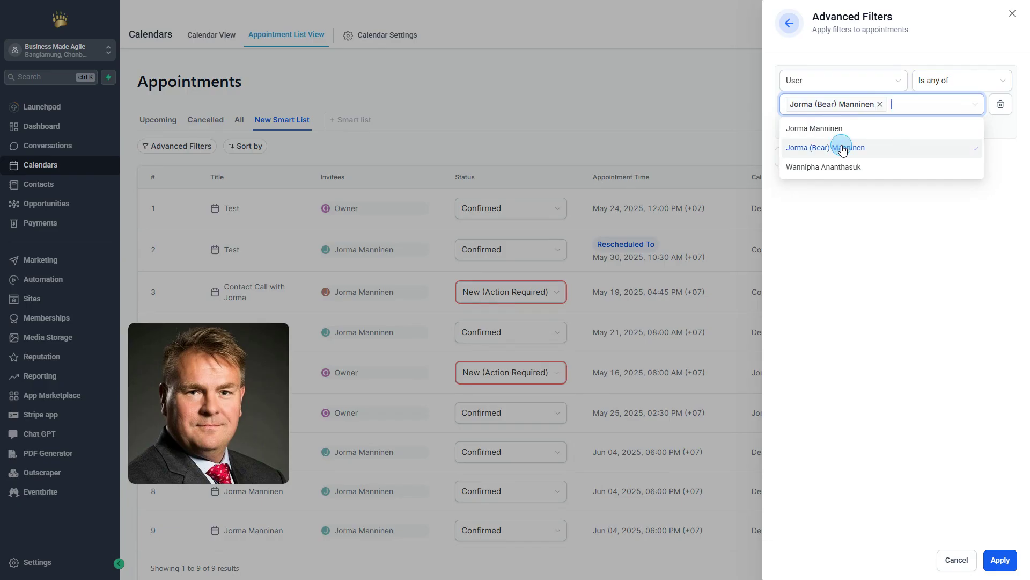
left_click(1006, 161)
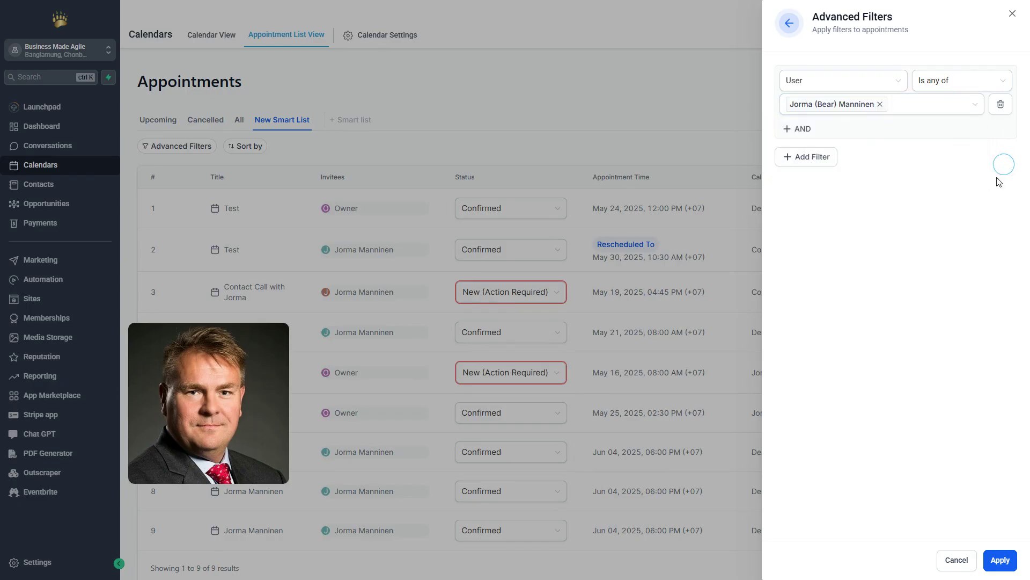
left_click(1000, 561)
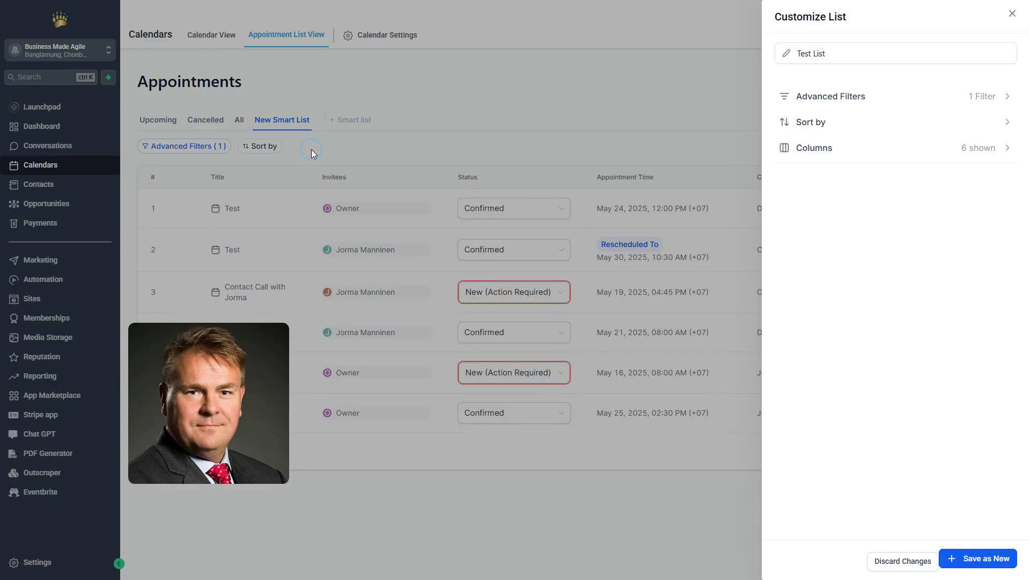
left_click(986, 559)
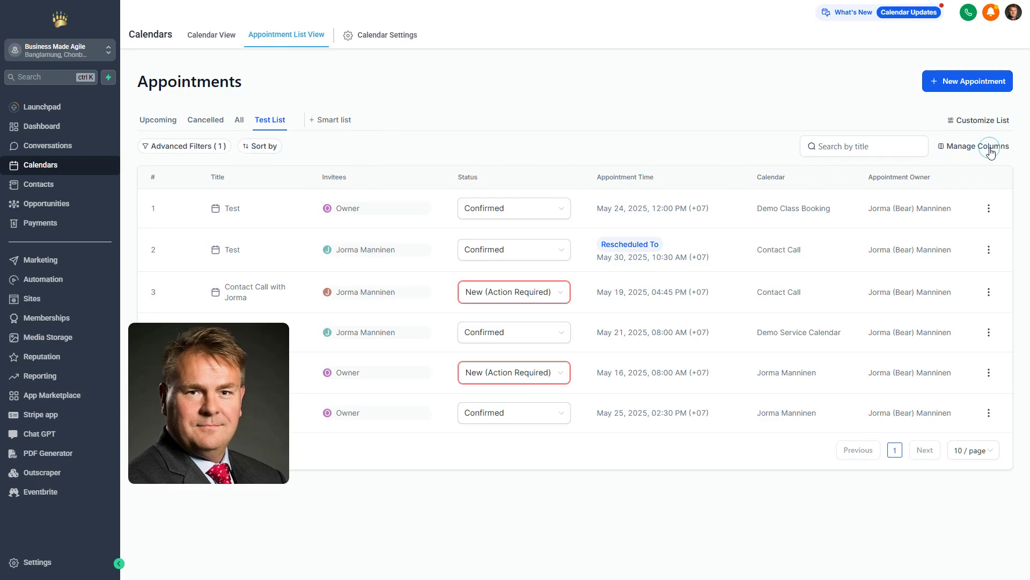
Add the Created By, Date Added and Source columns to the appointment list
left_click(962, 147)
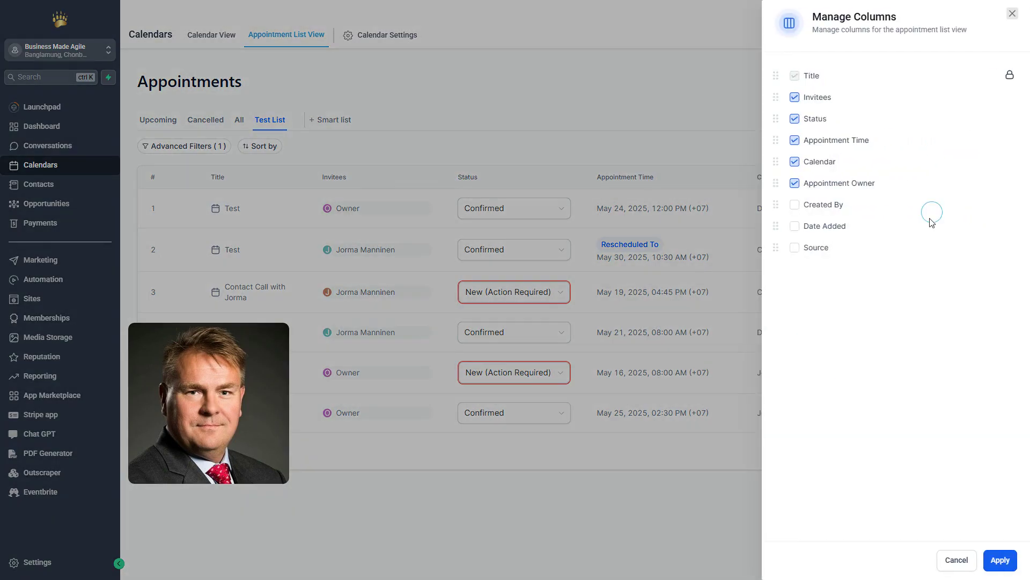
left_click(795, 204)
left_click(795, 227)
left_click(795, 248)
left_click(1000, 560)
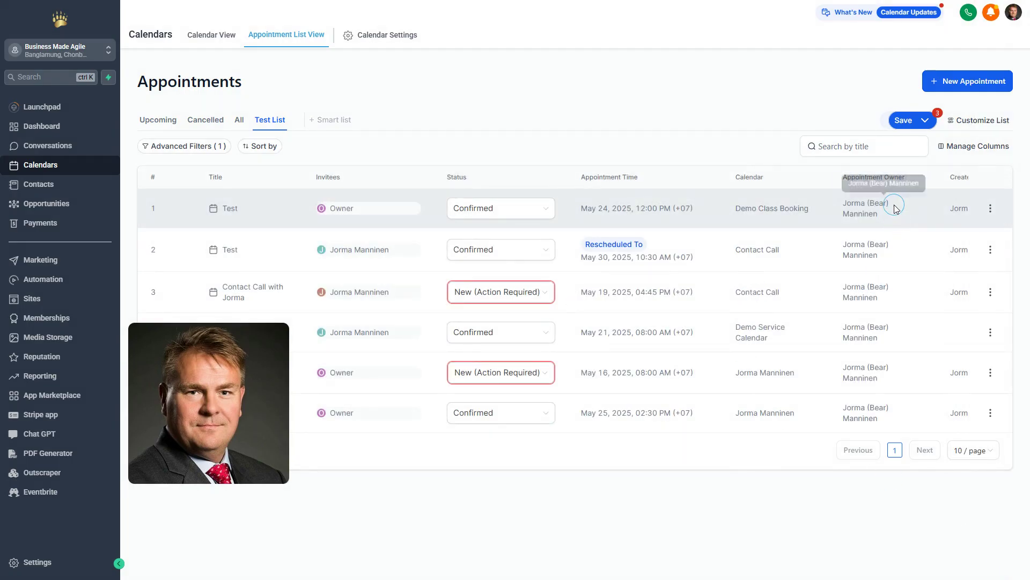
Move the Source column directly after Appointment Owner and apply the new column order
left_click(970, 146)
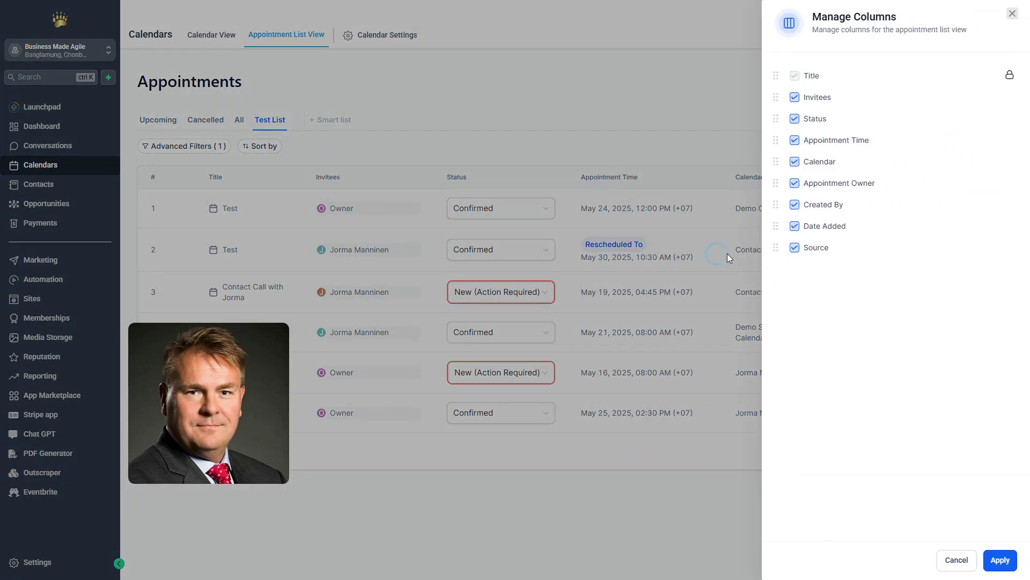
left_click_drag(774, 247, 776, 203)
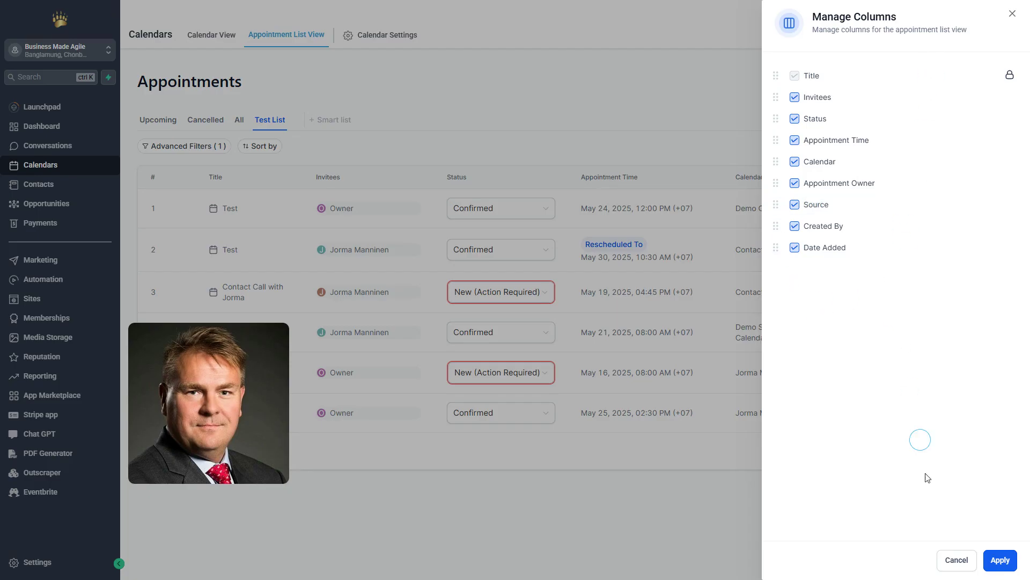
left_click(1002, 560)
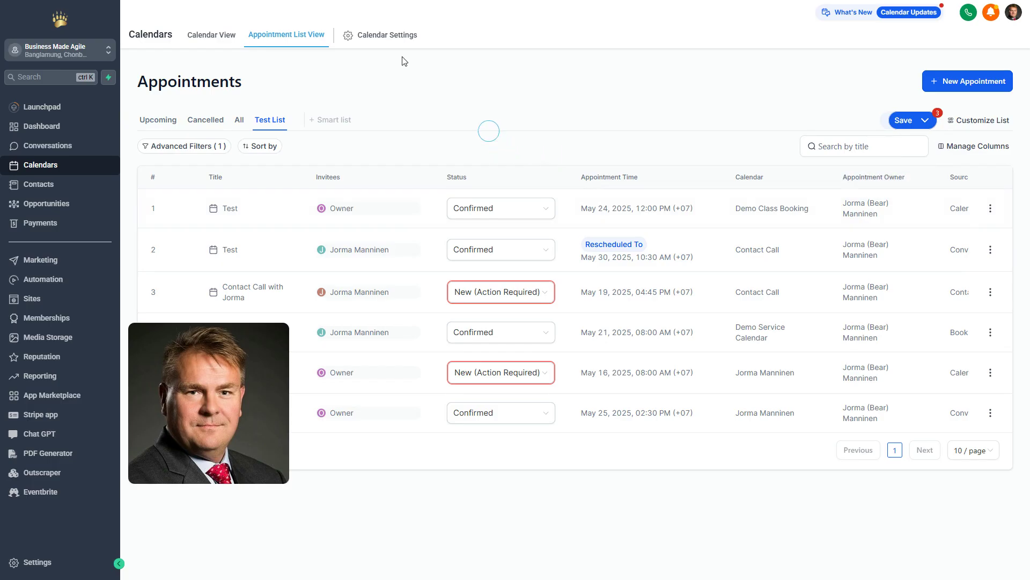
Examine the connections in the calendar settings, covering connected calendars, calendar configuration, video conferencing and Google Organic Booking
left_click(380, 41)
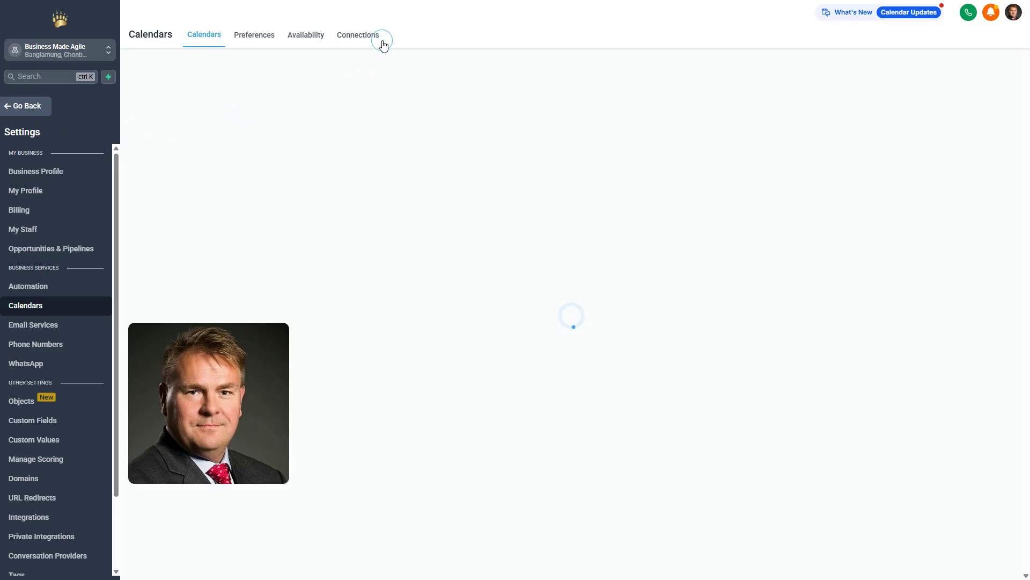
left_click(367, 41)
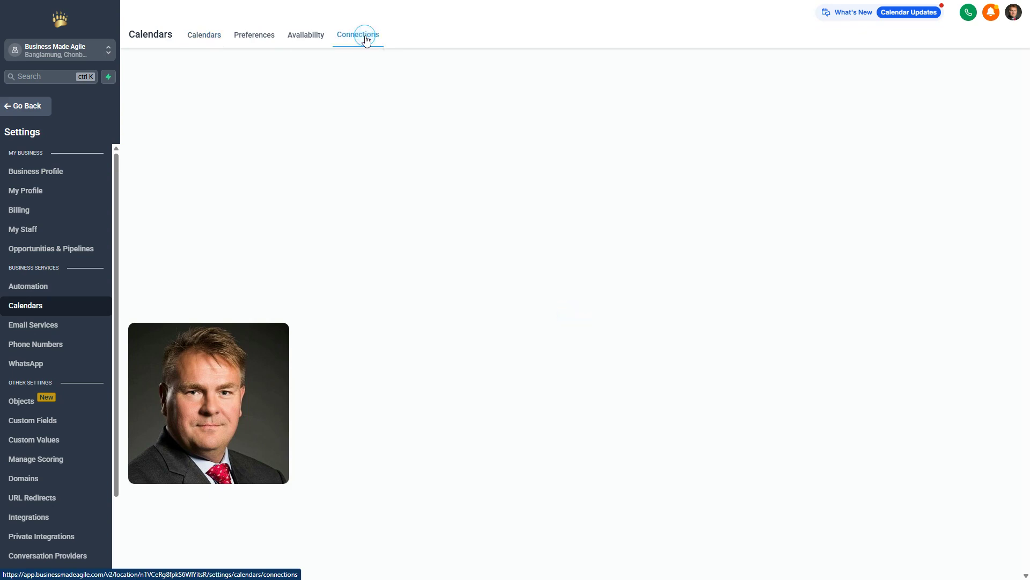
left_click(366, 40)
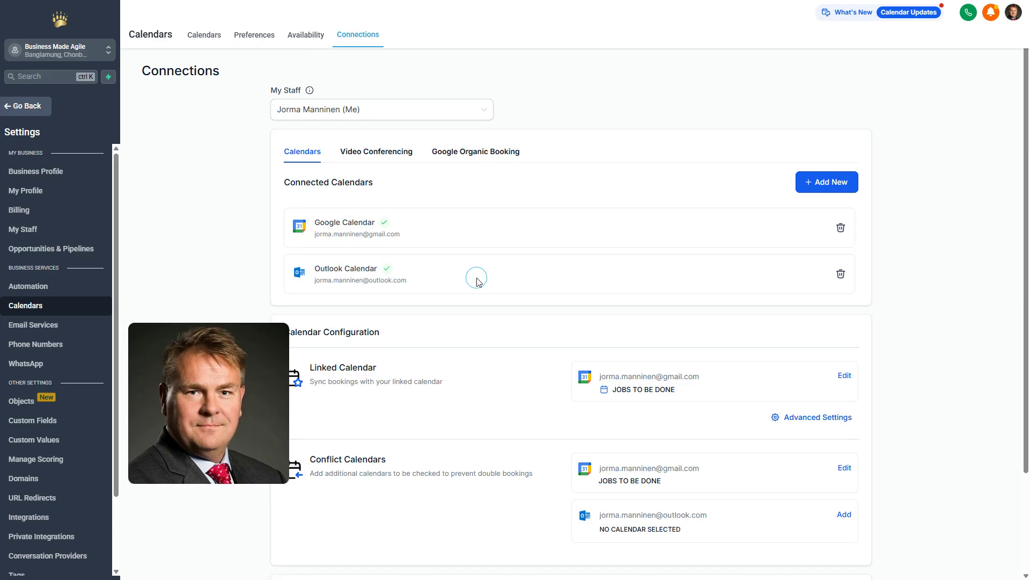
scroll(476, 279, "down", 2)
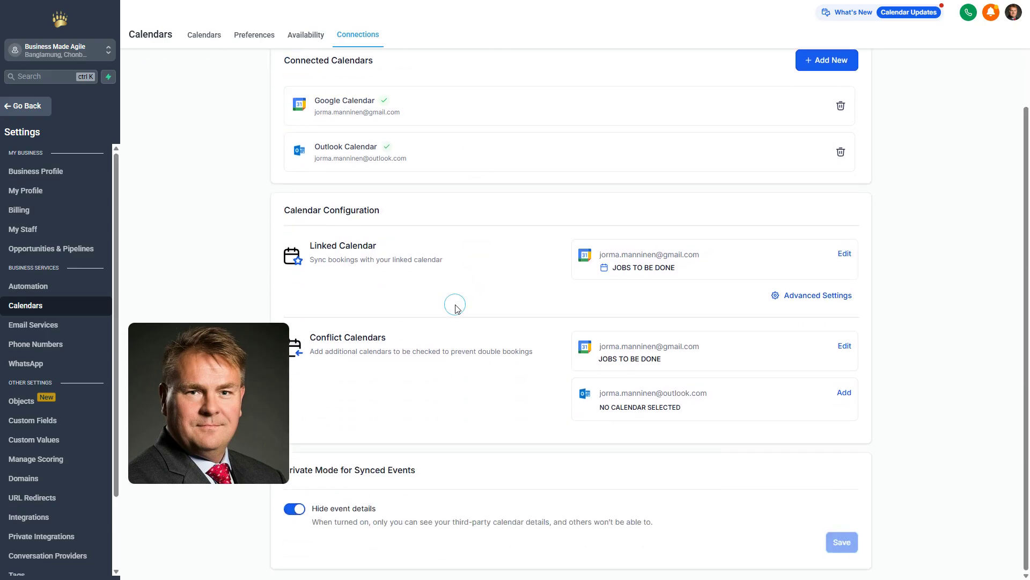
scroll(456, 307, "up", 2)
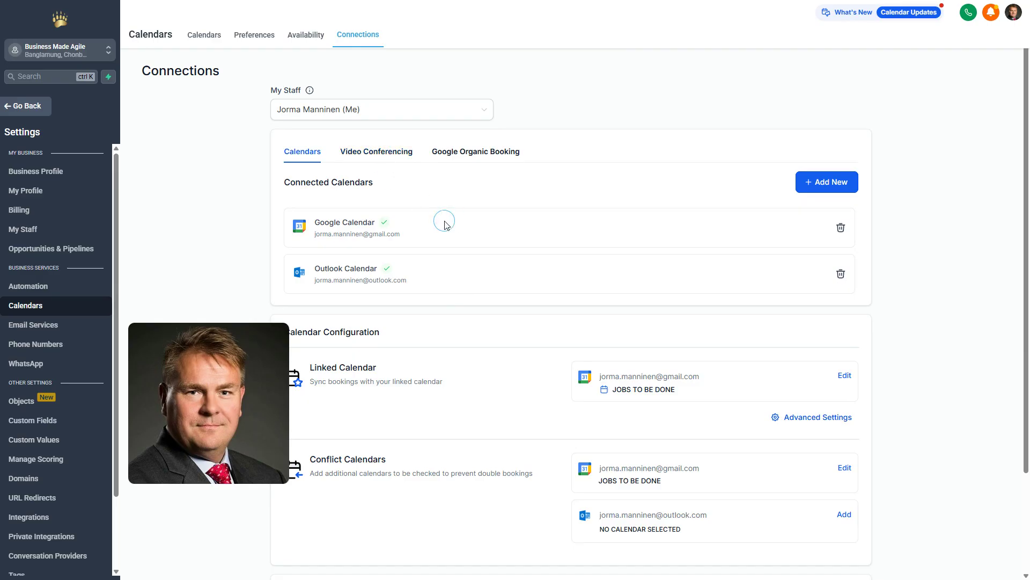
left_click(385, 155)
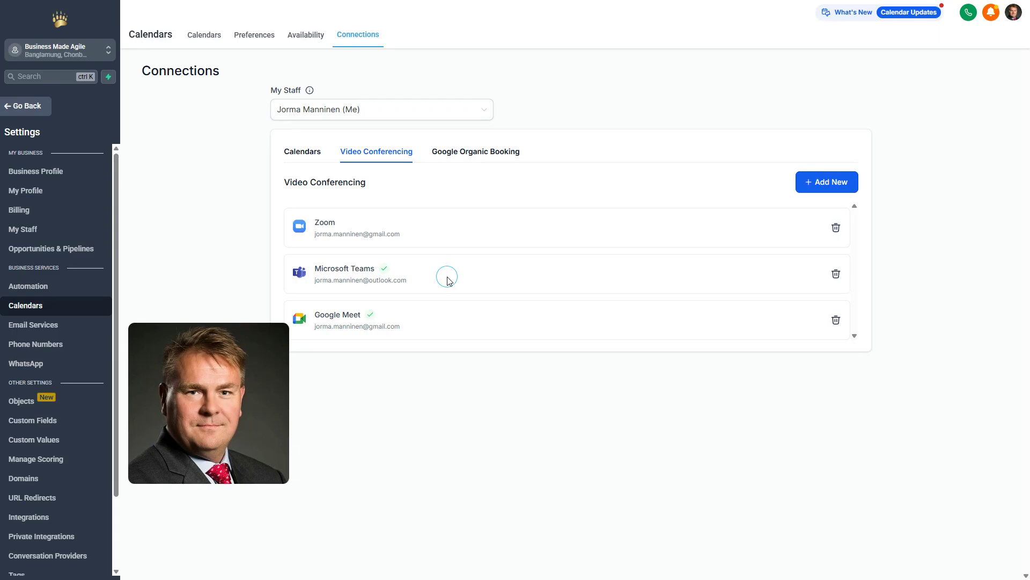
left_click(466, 157)
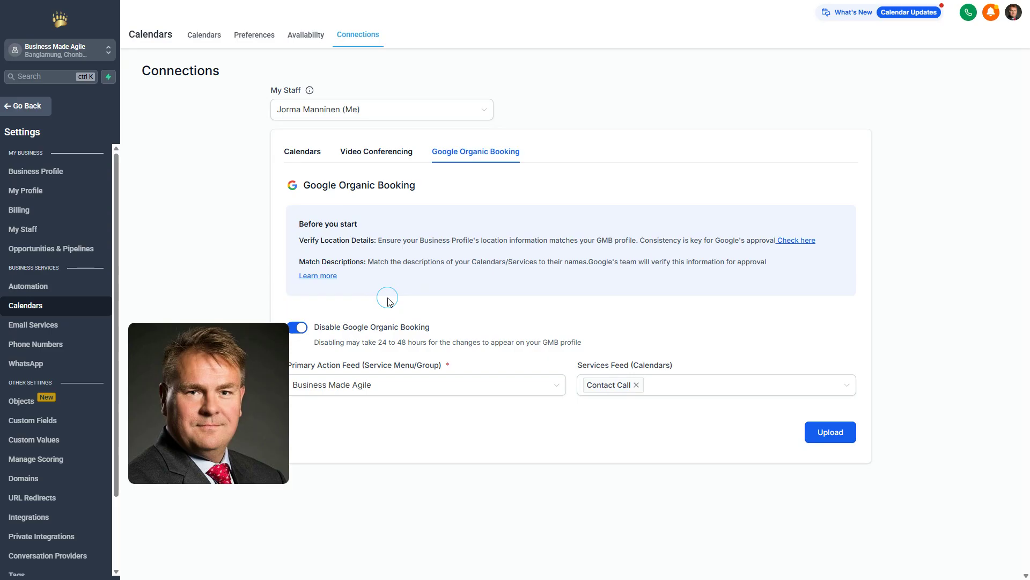
Examine the availability settings and Monday's working hours
left_click(306, 36)
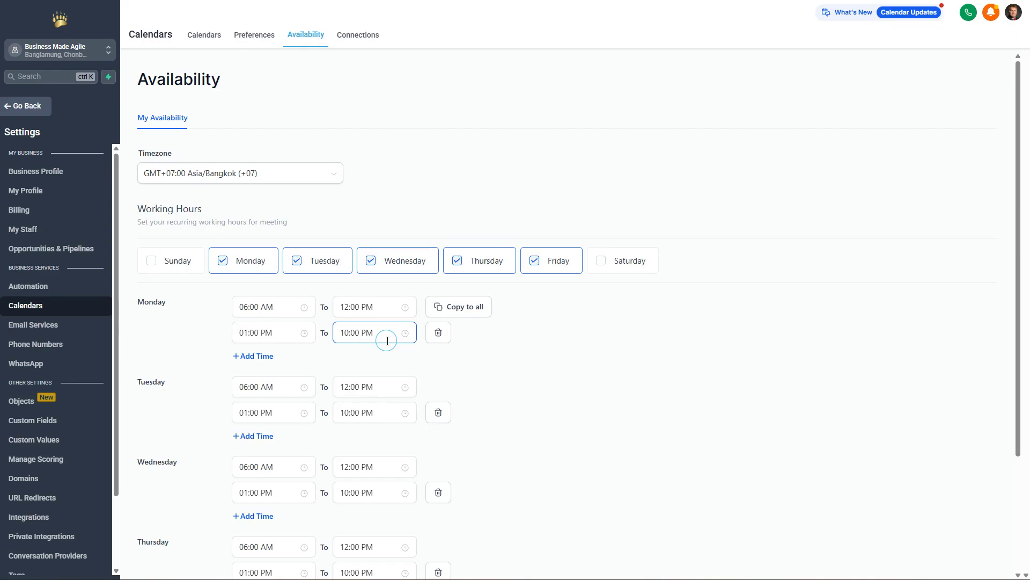
left_click(267, 309)
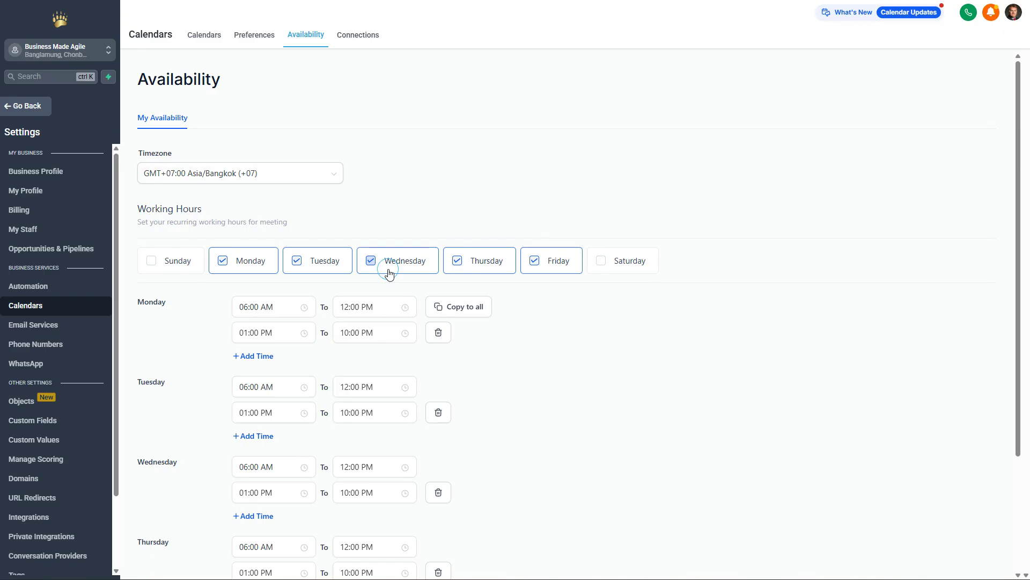
Set the default meeting location in the personal calendar preferences to Google Meet and save the preferences
left_click(253, 36)
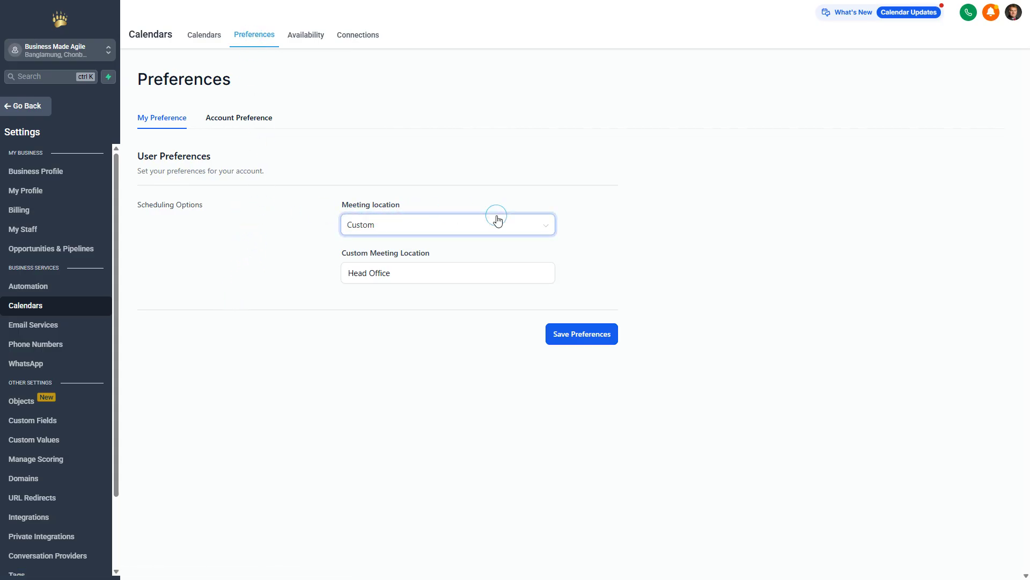
left_click(544, 228)
left_click(544, 228)
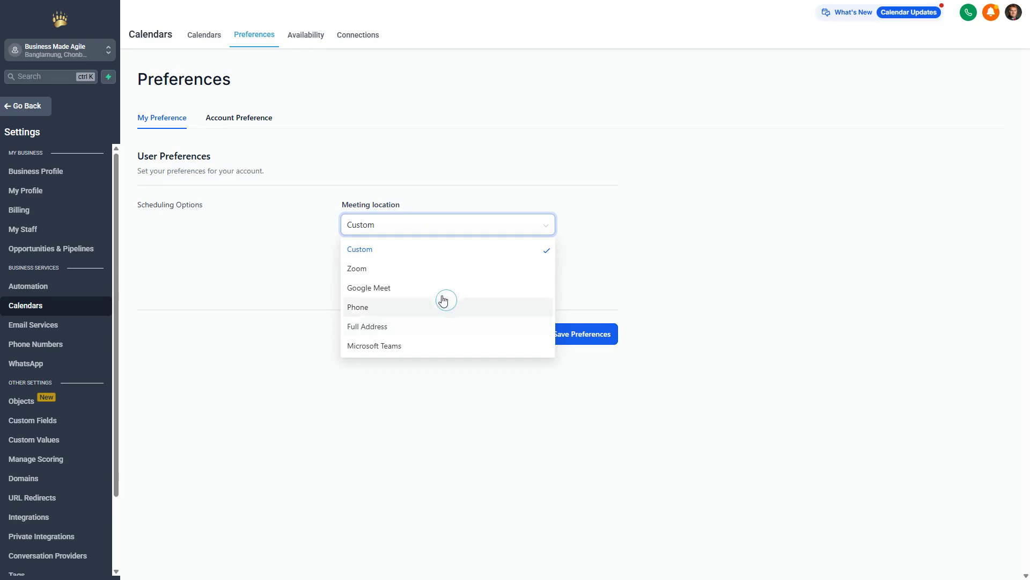
left_click(416, 293)
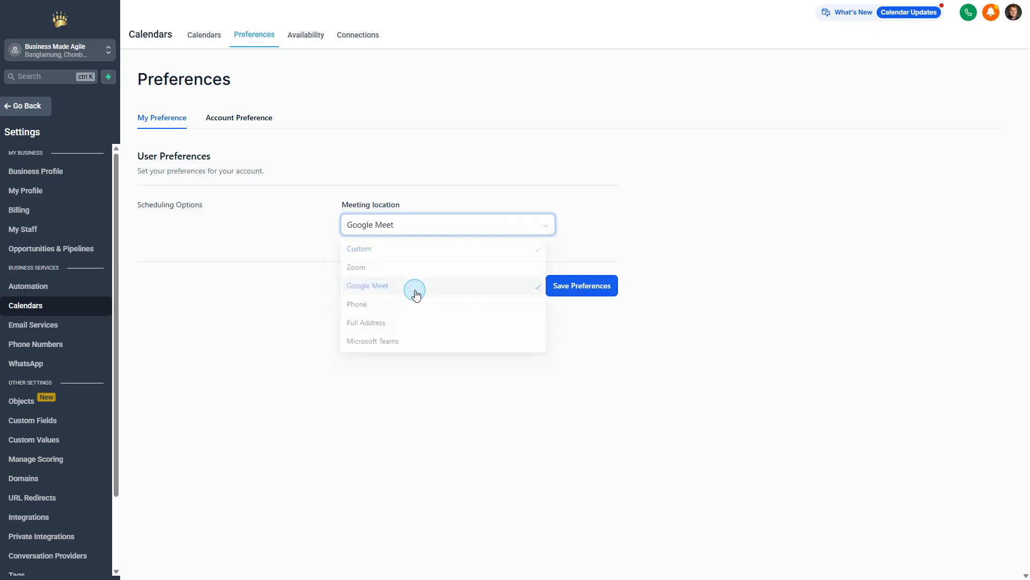
left_click(603, 297)
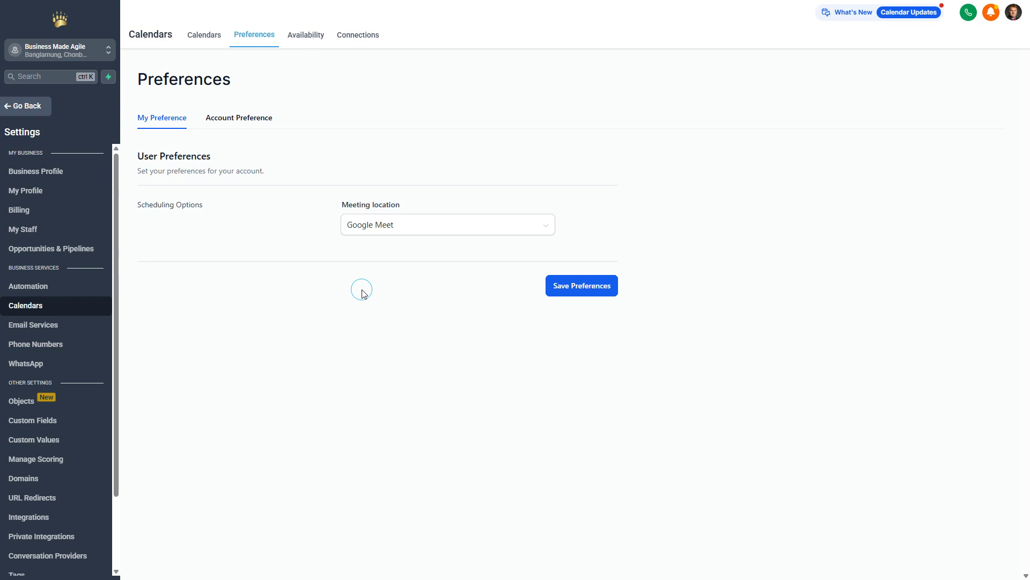
Examine the account preferences, including the language and time format choices for the booking widget
left_click(244, 117)
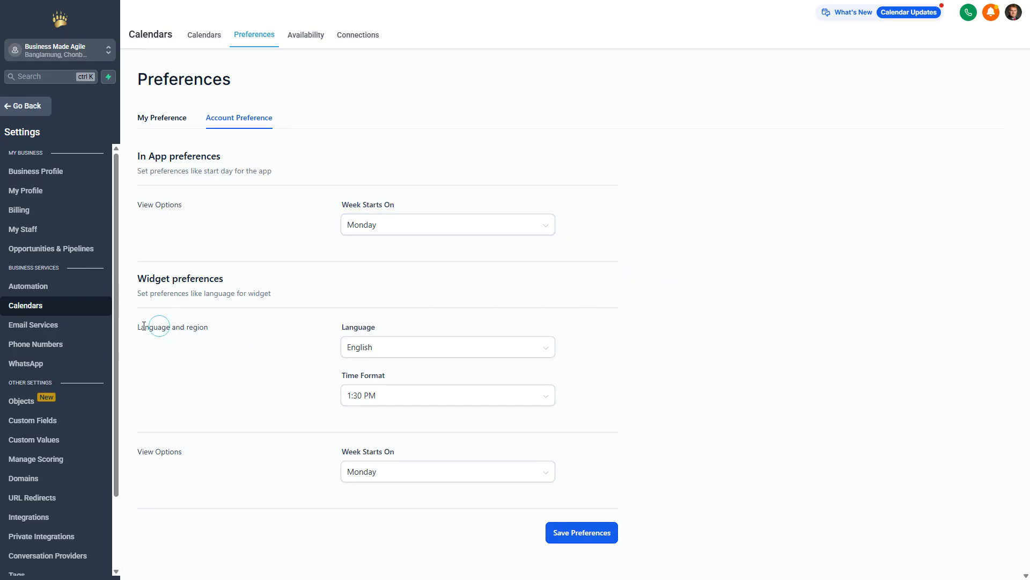
left_click(541, 349)
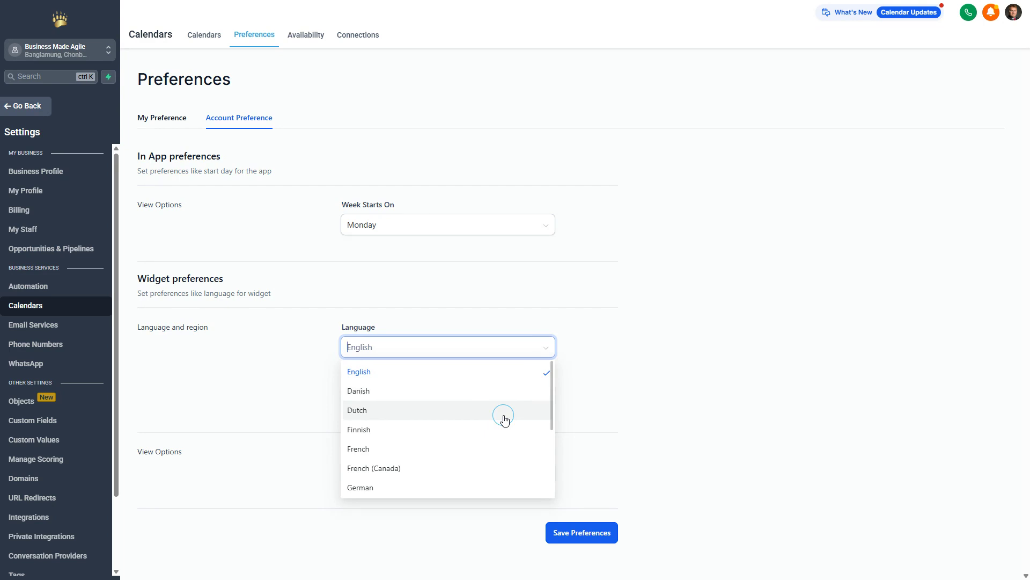
scroll(505, 419, "down", 2)
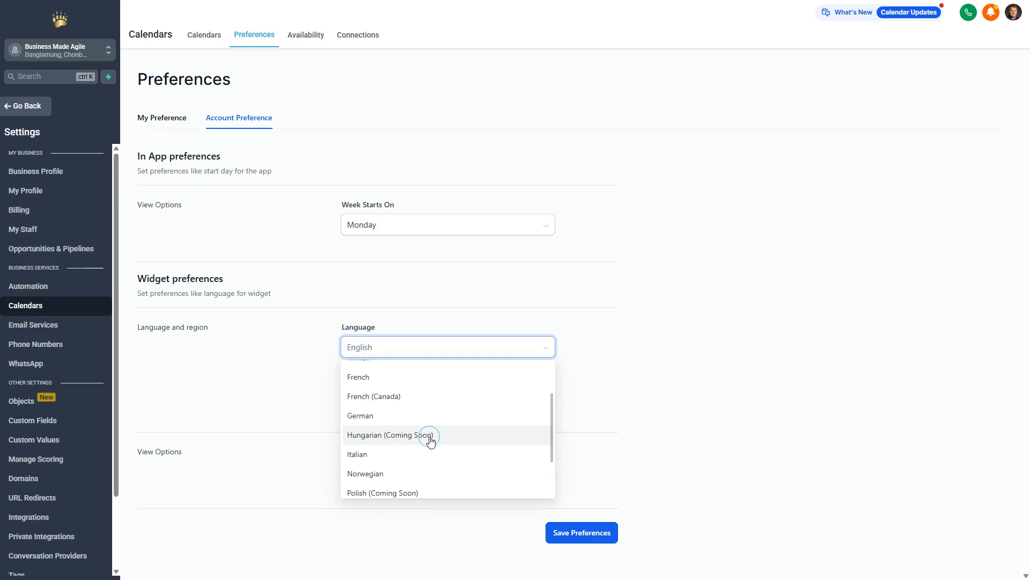
scroll(431, 440, "down", 1)
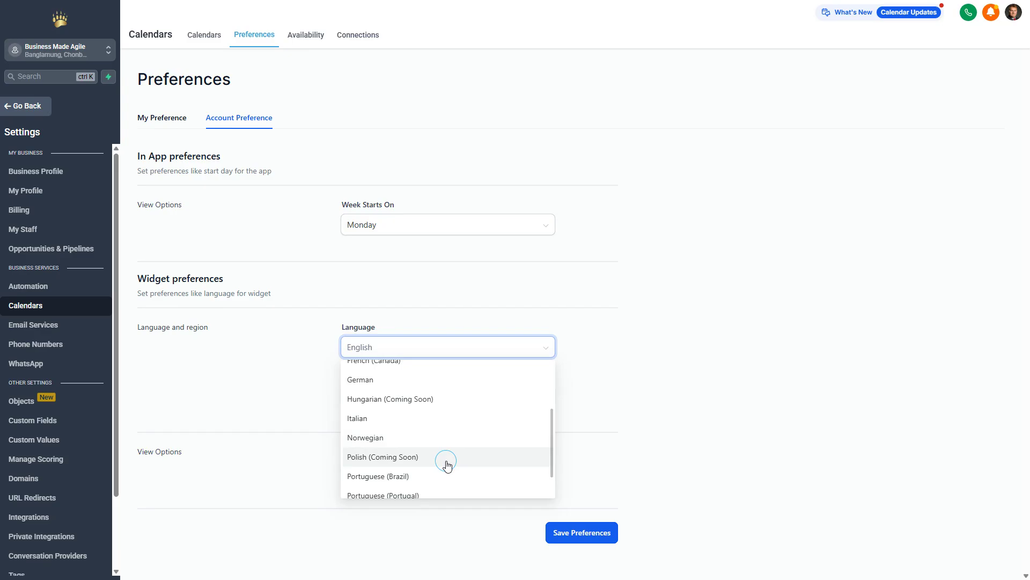
scroll(447, 465, "down", 1)
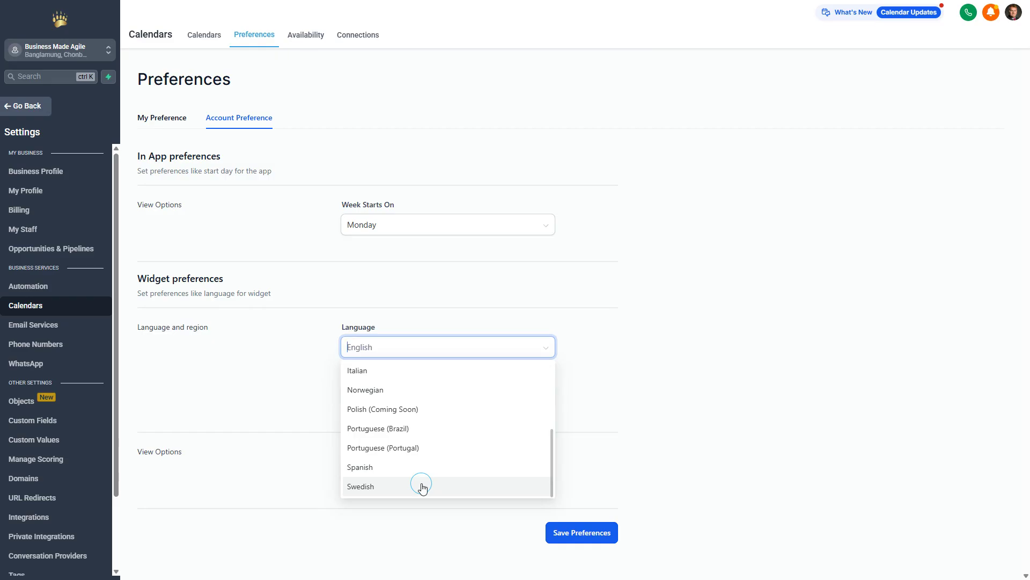
scroll(422, 487, "up", 5)
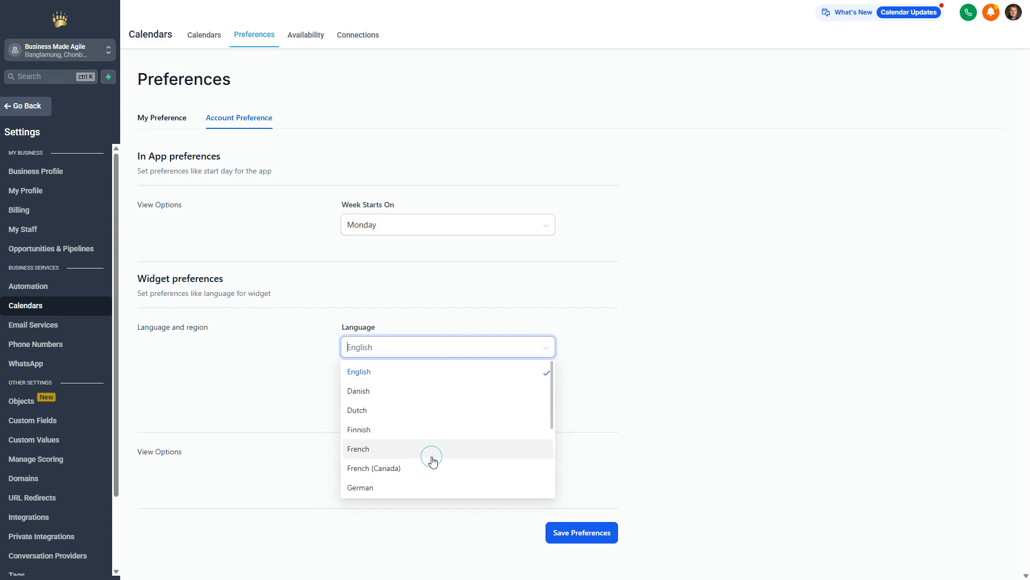
left_click(615, 351)
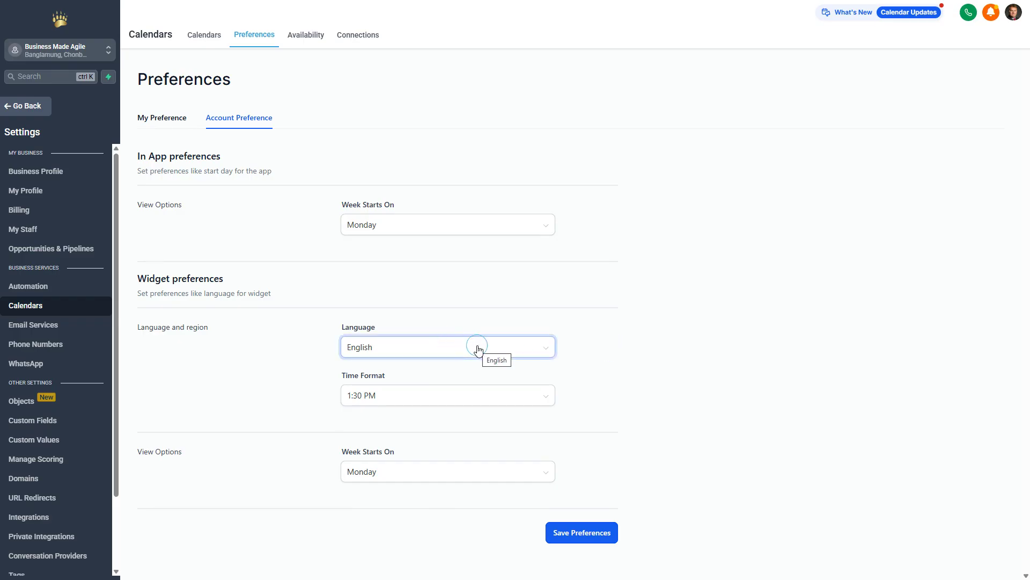
left_click(539, 397)
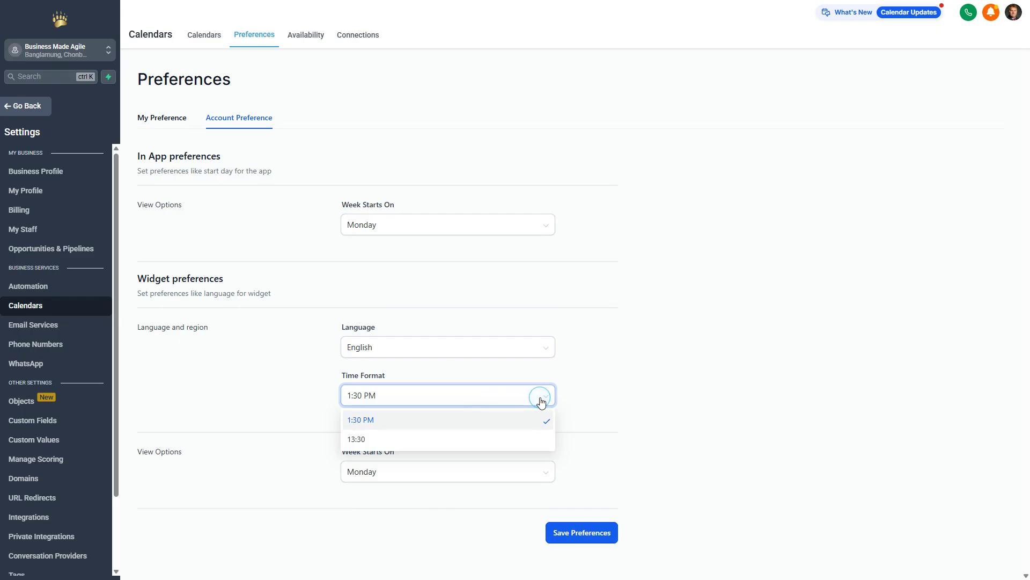
left_click(610, 387)
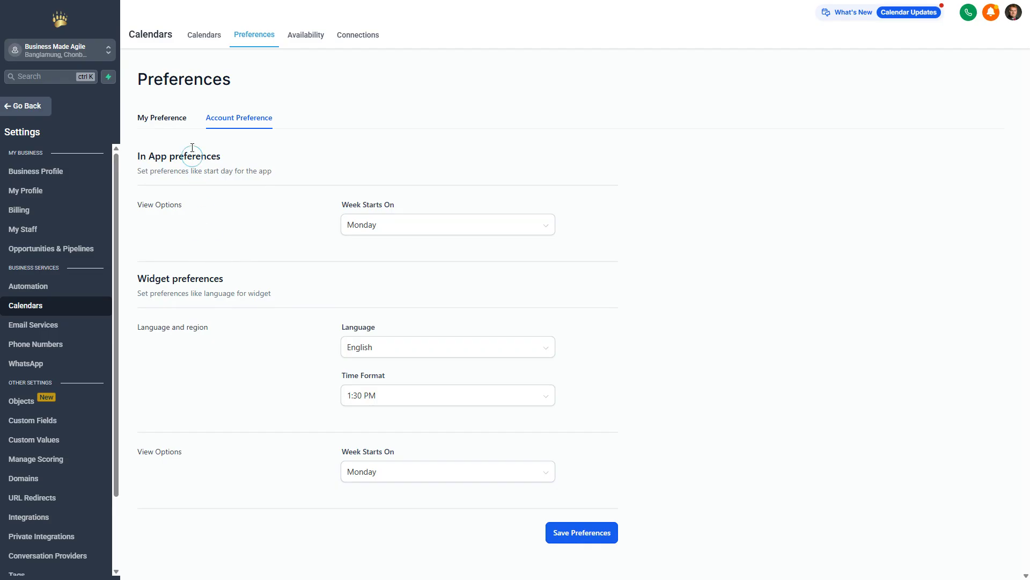
Review the calendar types offered for a new calendar, including the additional ones, and leave without creating one
left_click(198, 38)
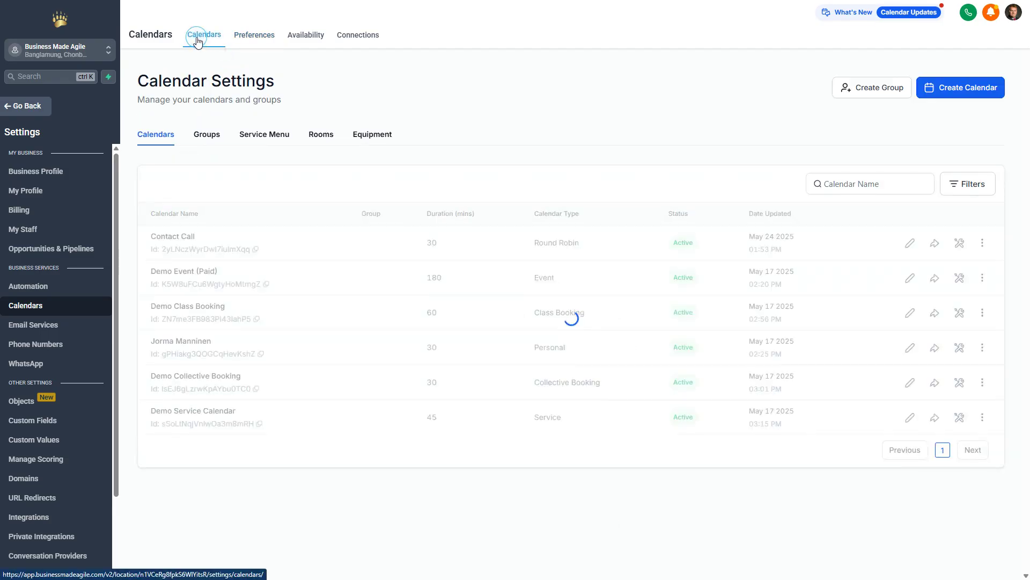
left_click(989, 90)
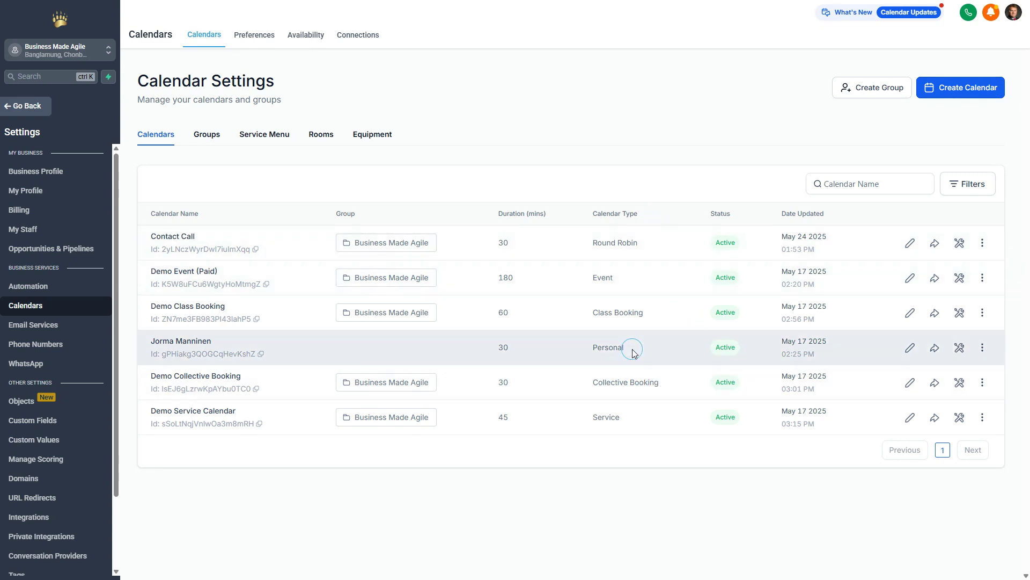
left_click(971, 84)
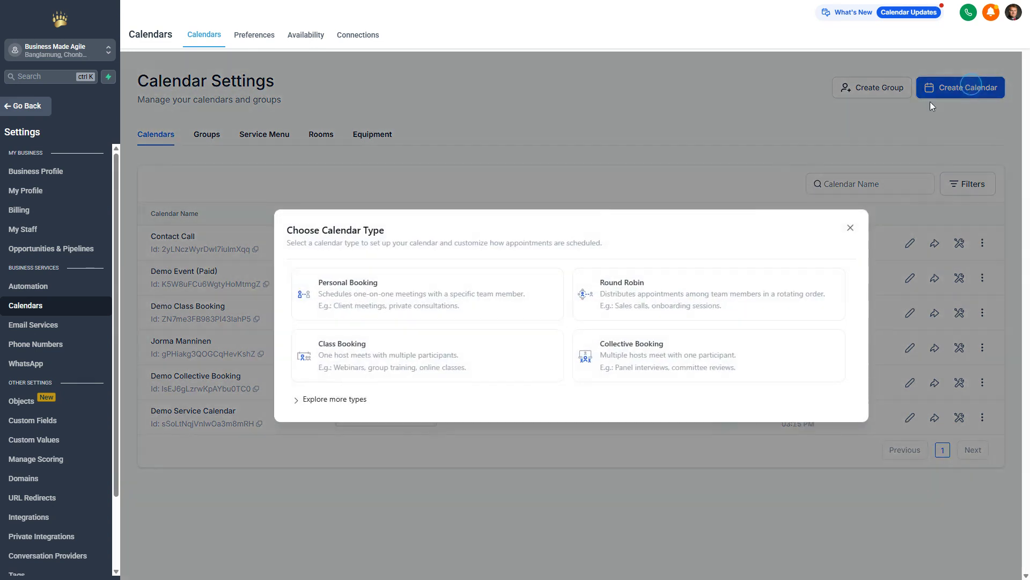
left_click(324, 399)
left_click(490, 362)
left_click(384, 253)
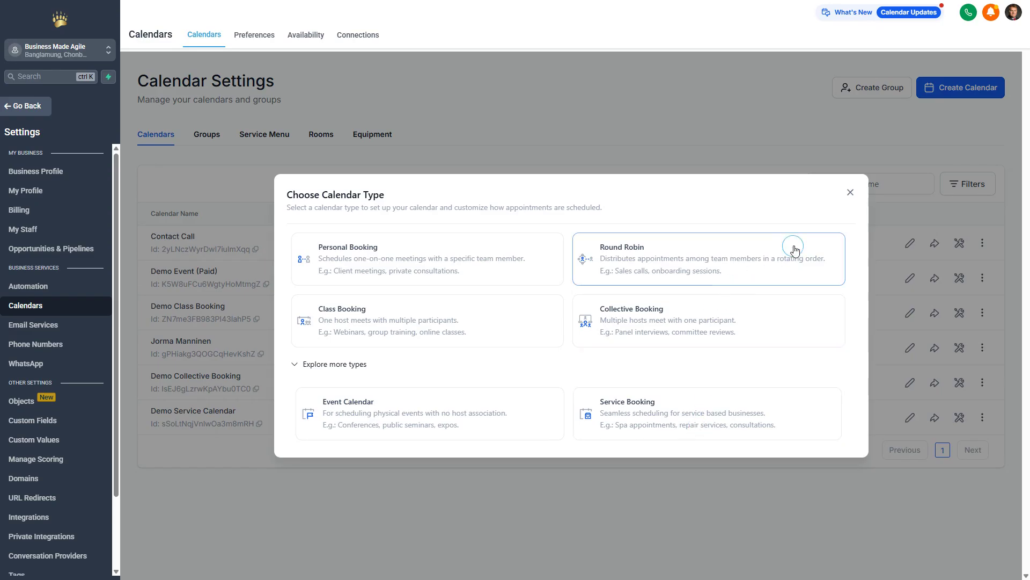
left_click(851, 193)
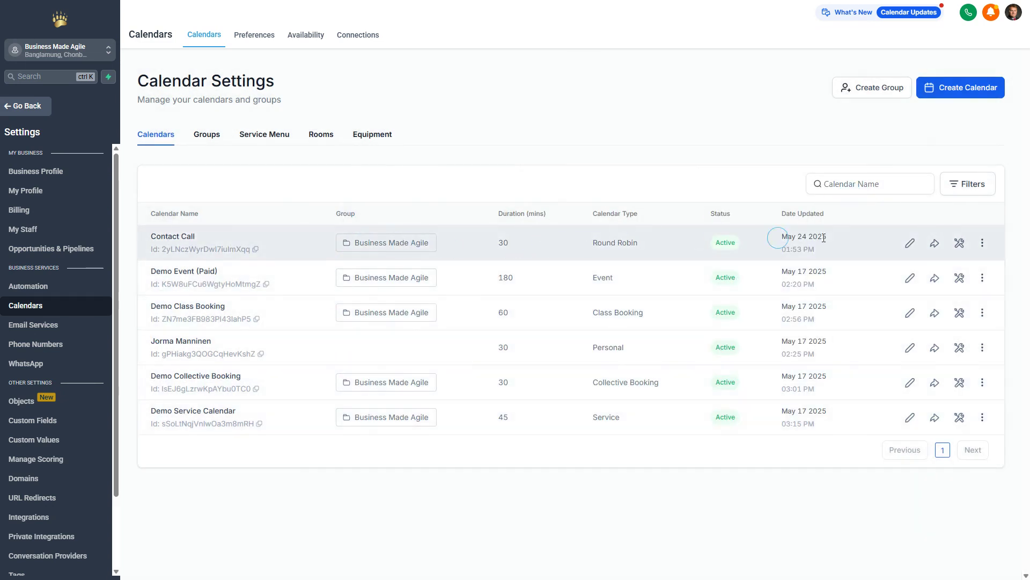
Open the Contact Call calendar for editing and examine its meeting details, from the logo to the event color
left_click(909, 245)
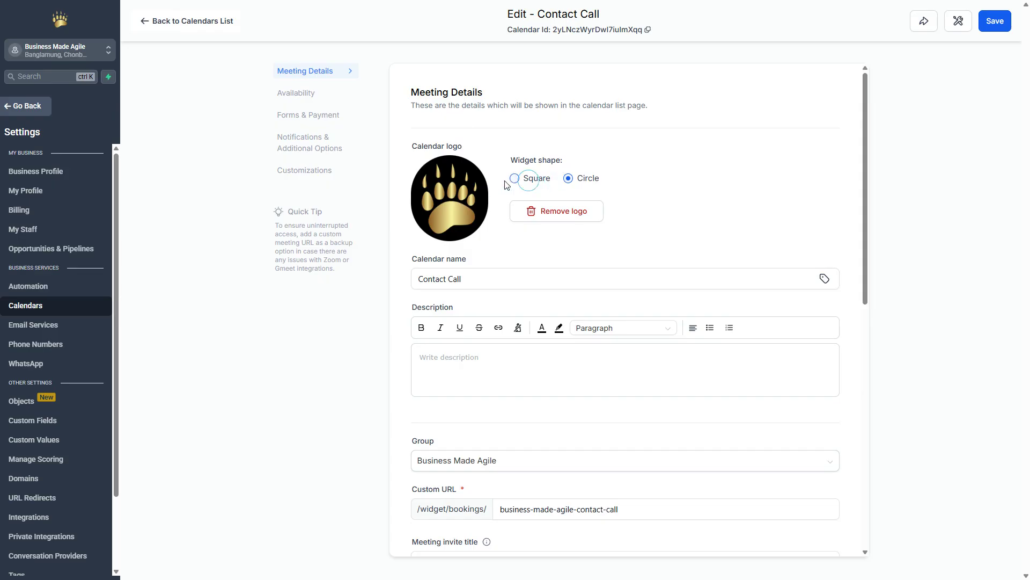
scroll(510, 172, "down", 2)
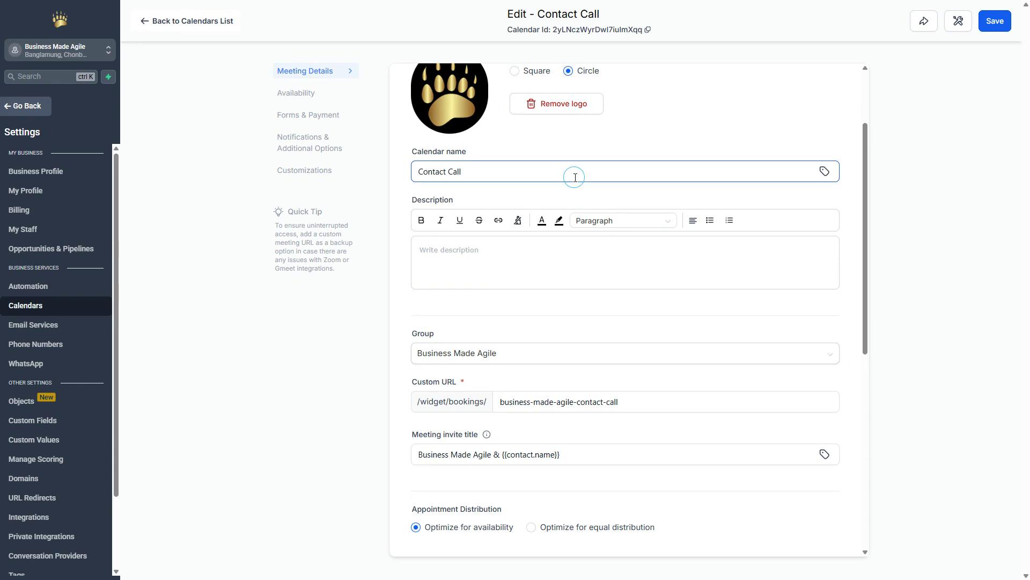
scroll(569, 258, "down", 3)
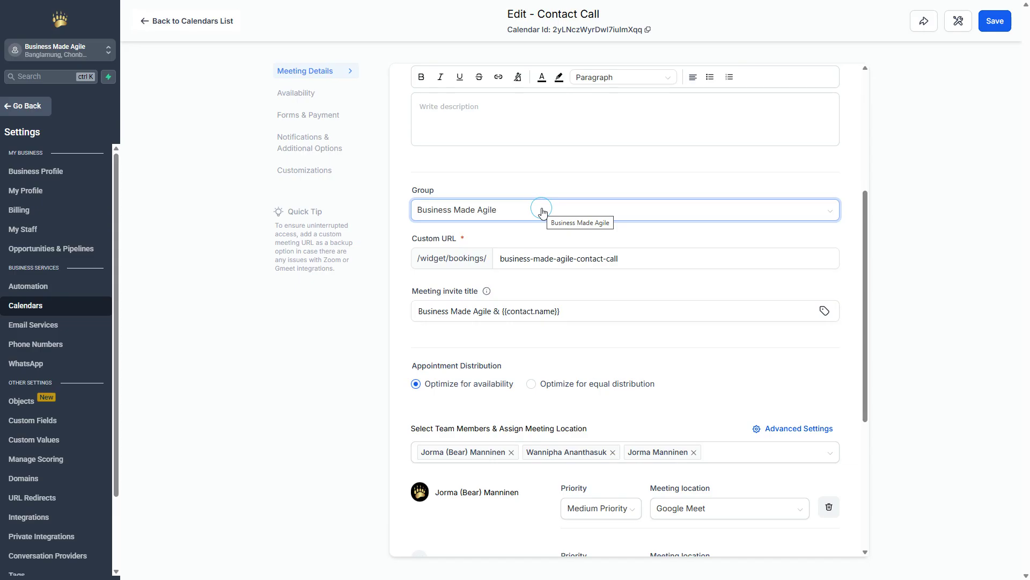
scroll(542, 212, "up", 2)
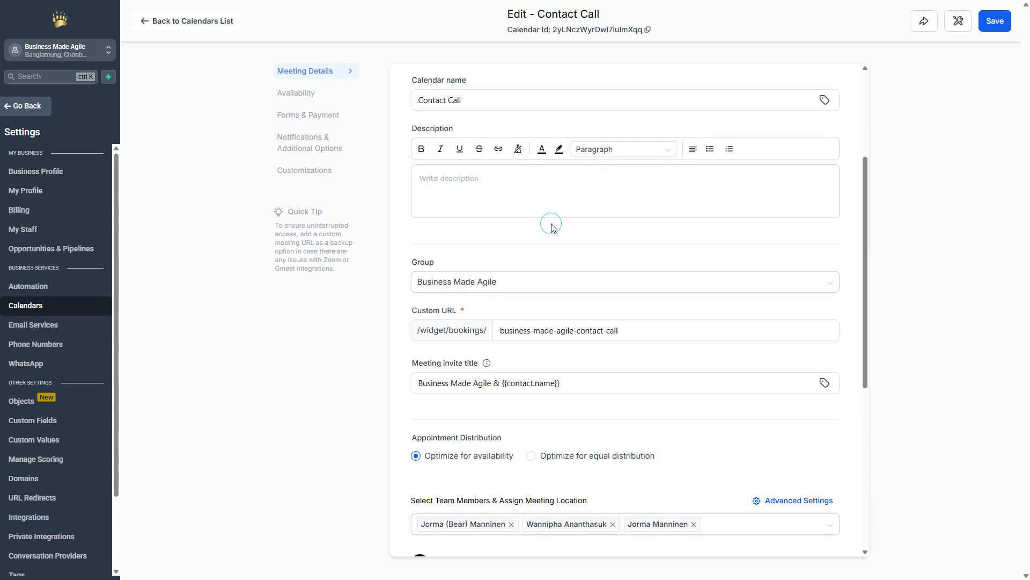
scroll(552, 225, "down", 2)
scroll(551, 237, "down", 3)
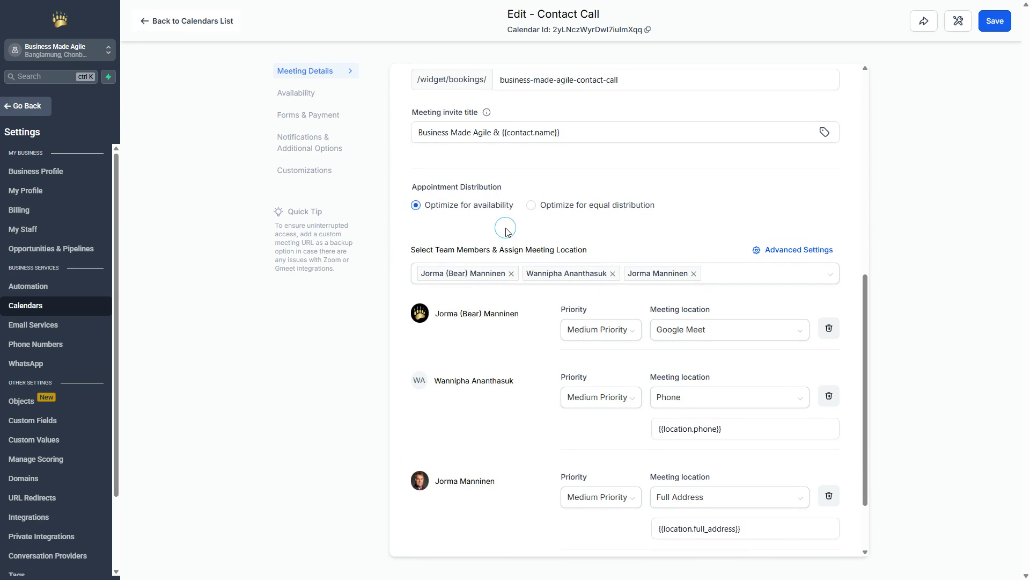
scroll(507, 227, "down", 2)
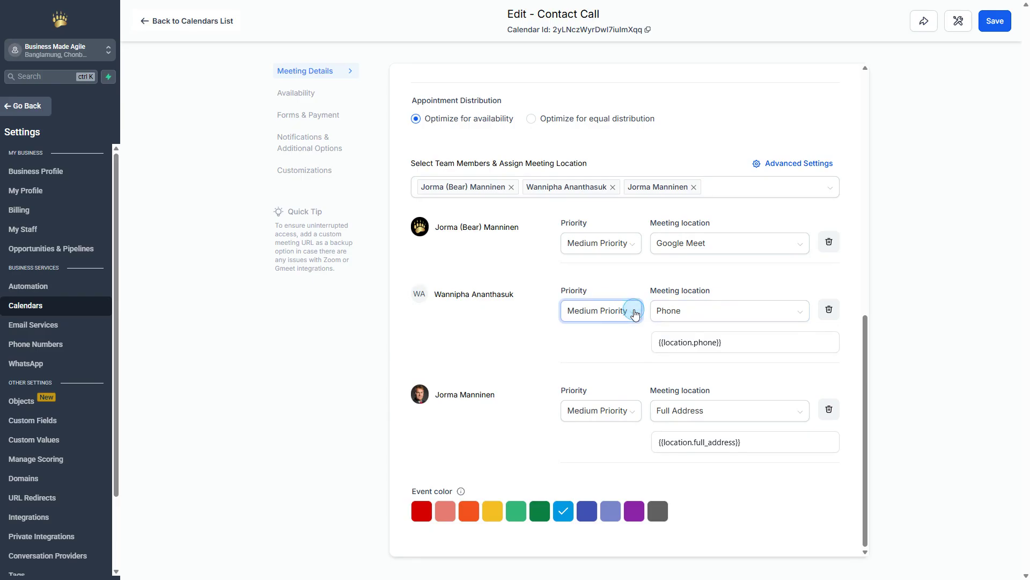
Set the second team member's priority to High Priority and the first team member's to Low Priority
left_click(633, 312)
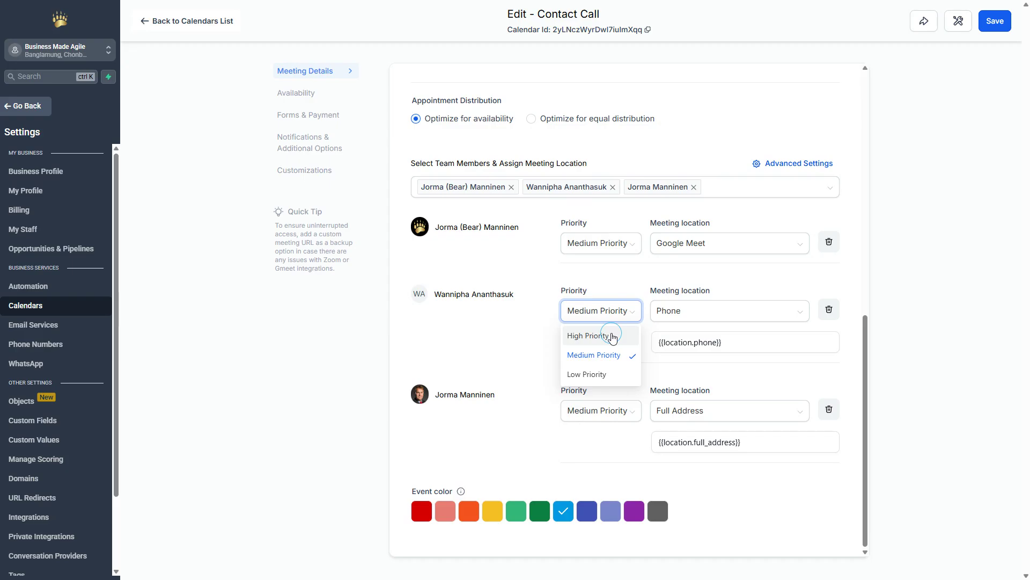
left_click(613, 336)
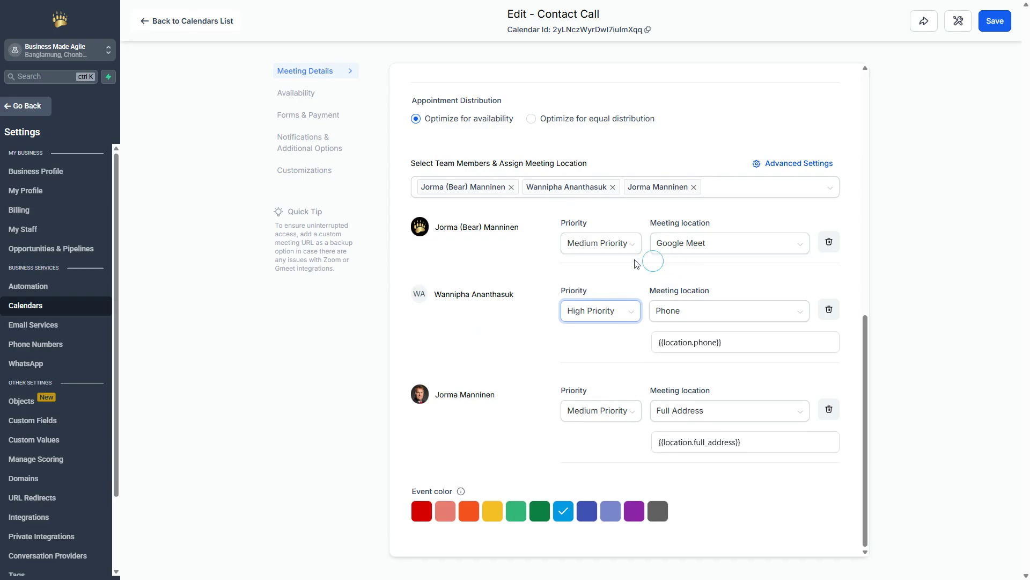
left_click(632, 243)
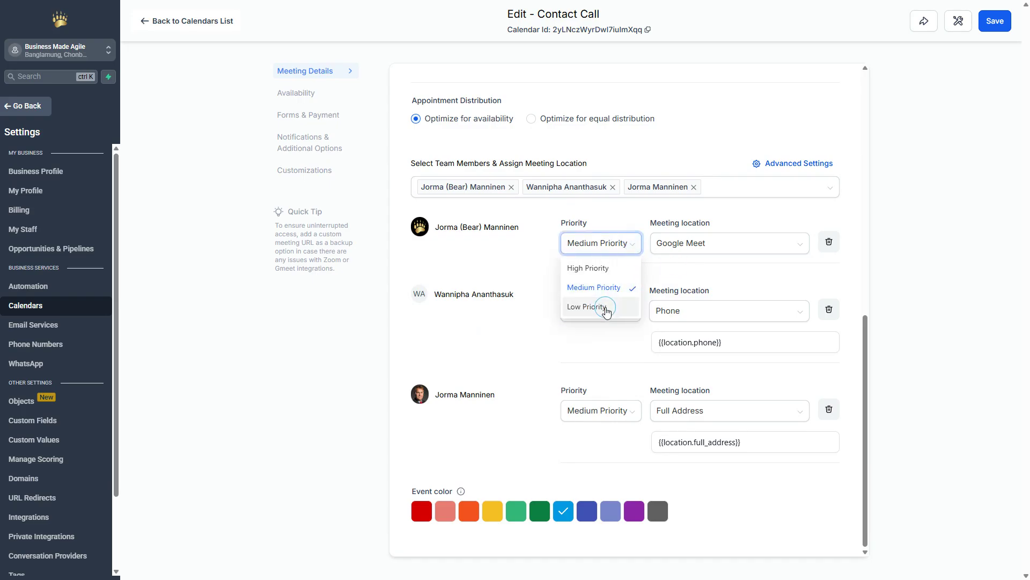
left_click(605, 307)
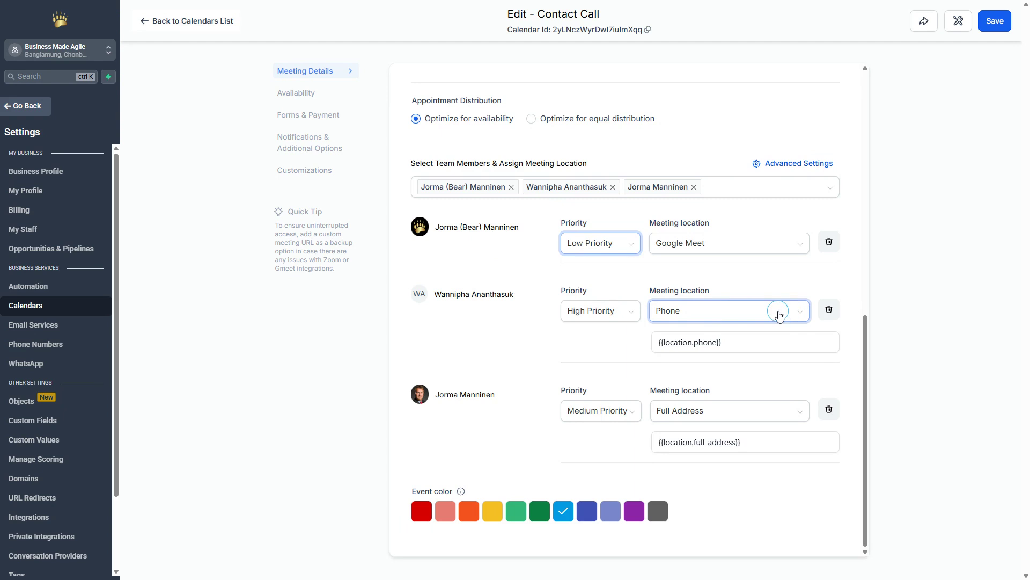
Try to set the second team member's meeting location to Zoom
left_click(799, 317)
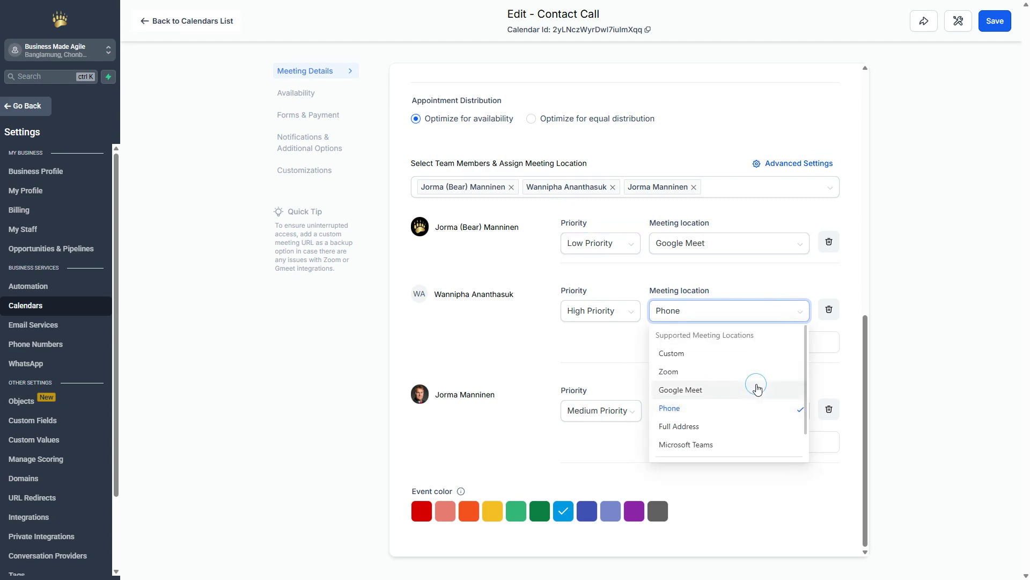
left_click(757, 373)
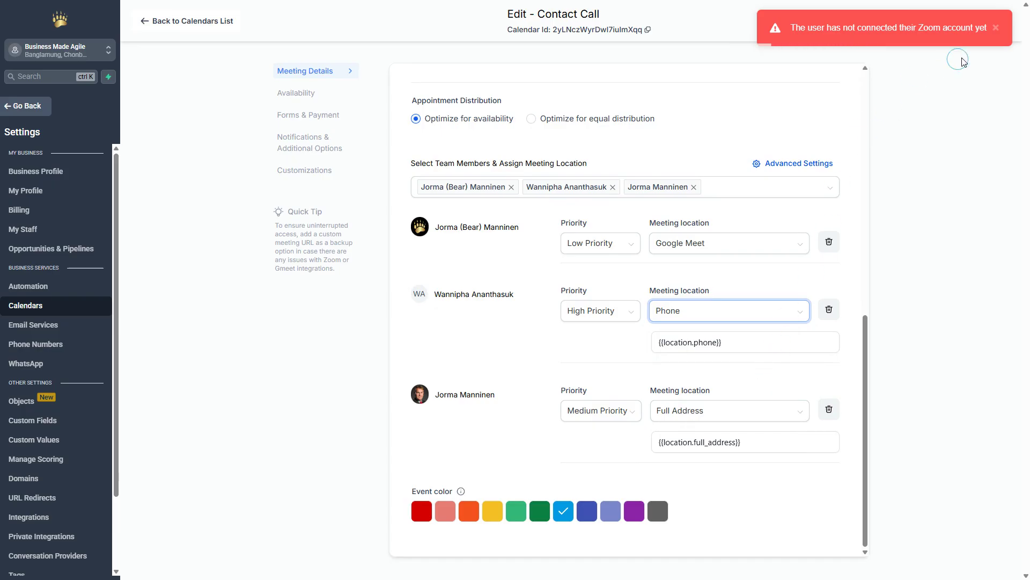
left_click(996, 27)
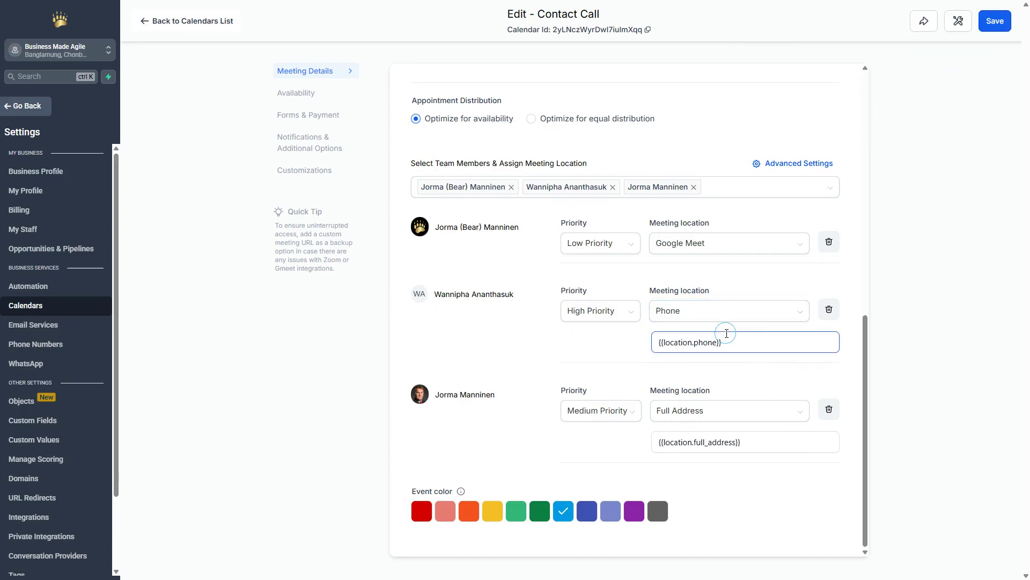
Set the meeting location to Full Address for the second team member and Zoom for the third
left_click(776, 310)
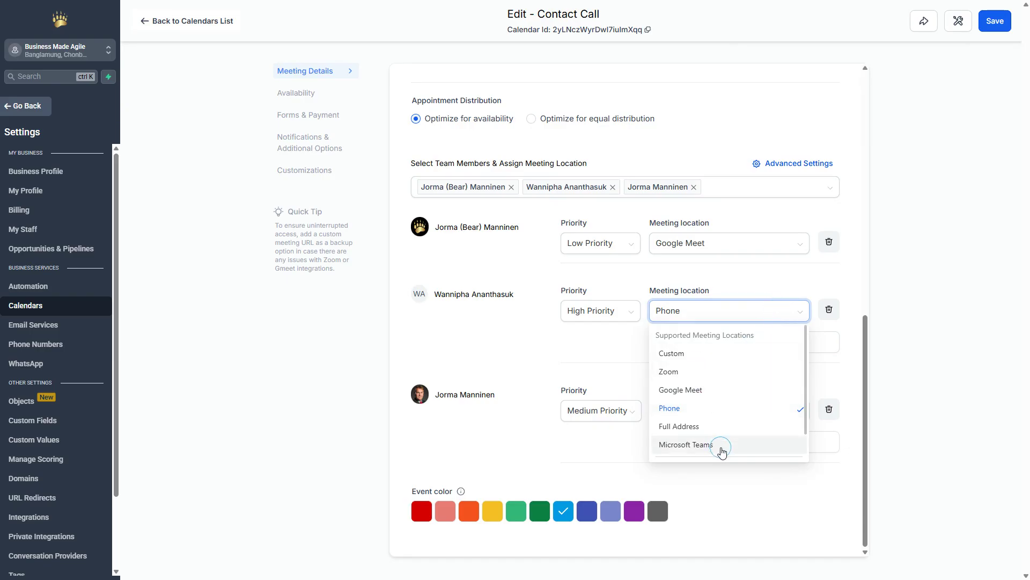
left_click(712, 427)
left_click(709, 343)
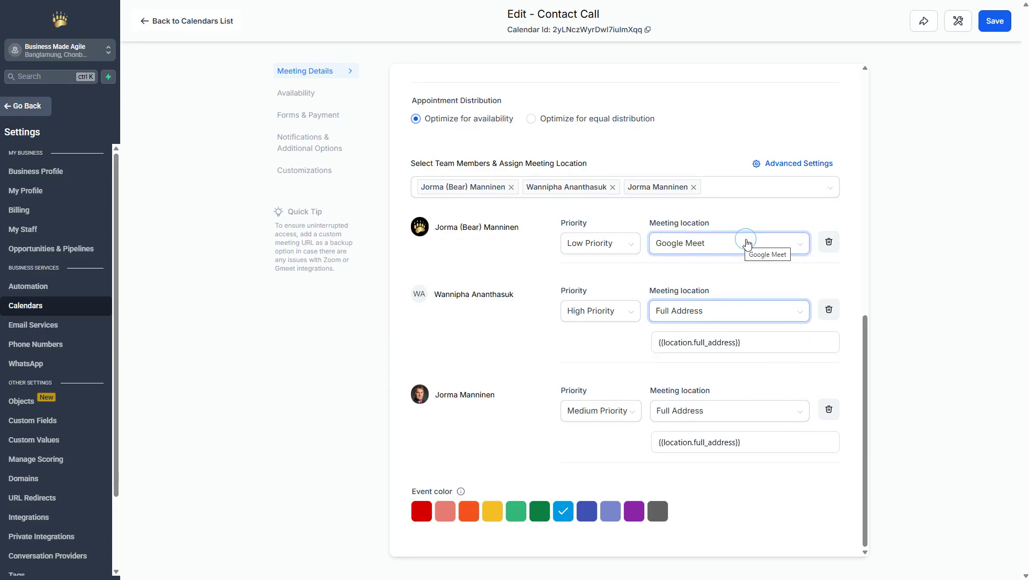
left_click(783, 417)
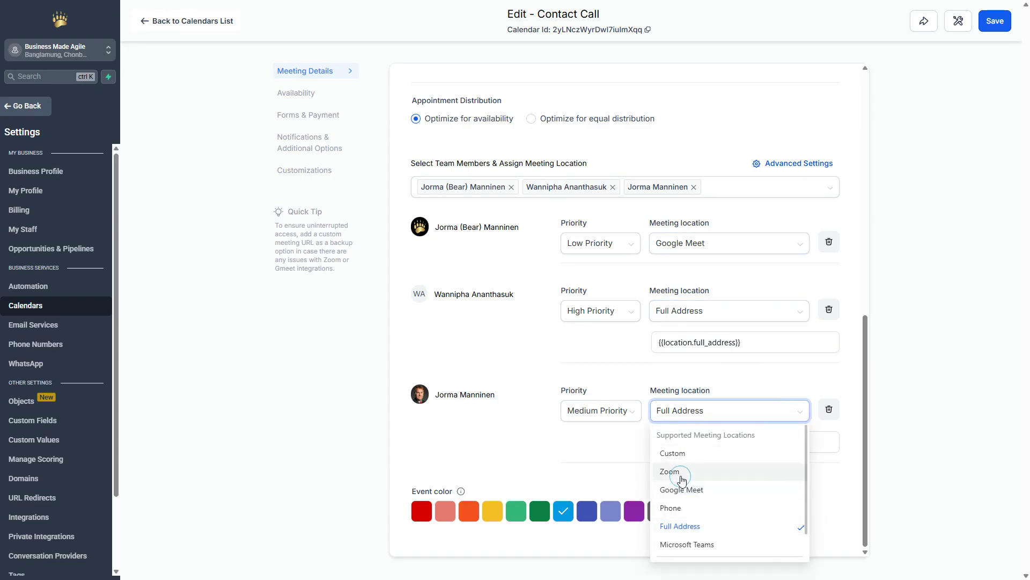
left_click(680, 472)
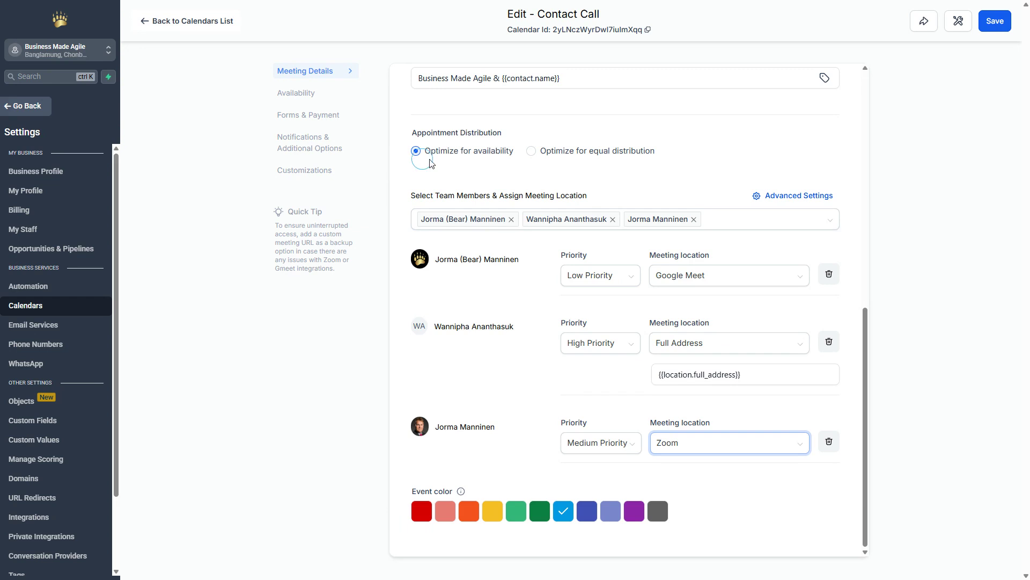
Try optimizing the appointment distribution for equal distribution, and return it to optimizing for availability
left_click(531, 151)
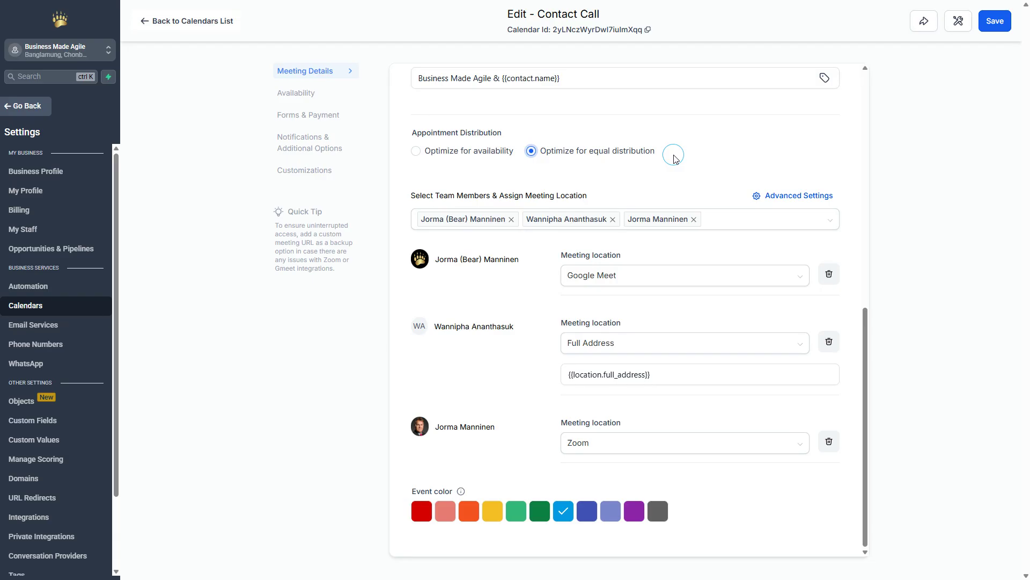
left_click(417, 151)
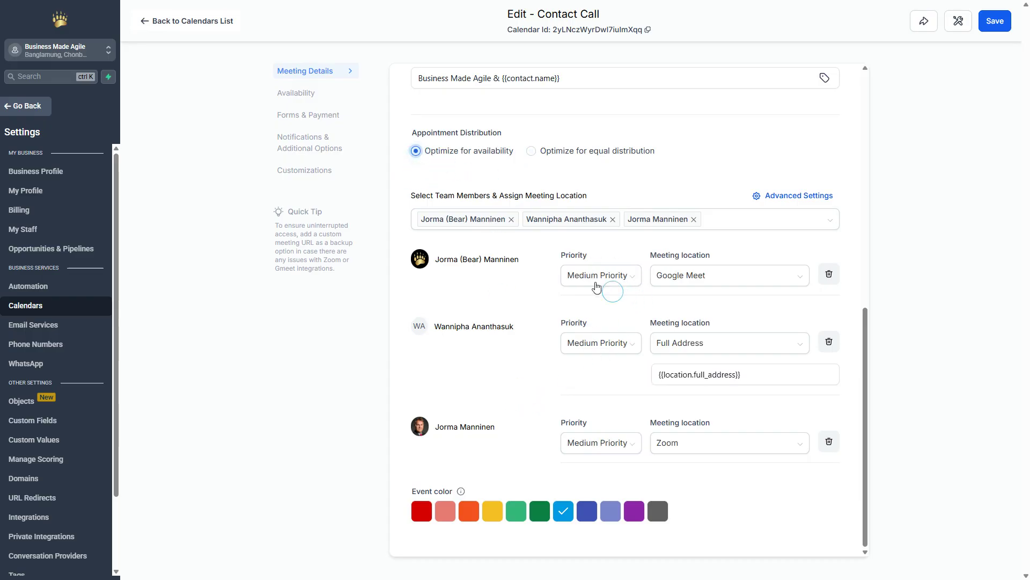
Set the first team member's priority to Low Priority and the second's to High Priority, and save the calendar
left_click(623, 275)
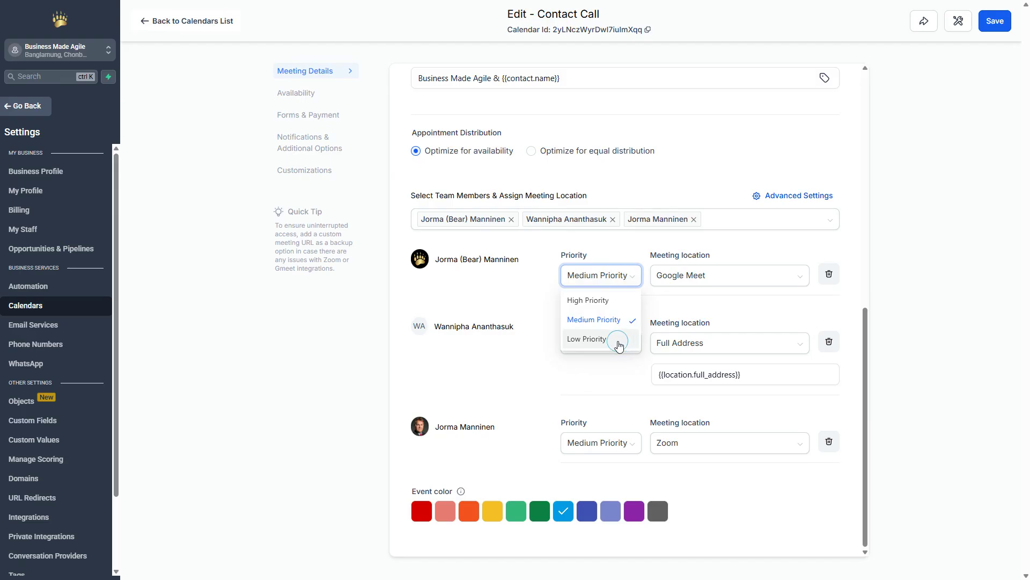
left_click(619, 340)
left_click(624, 341)
left_click(577, 371)
scroll(469, 371, "up", 1)
scroll(469, 370, "down", 1)
scroll(468, 370, "up", 1)
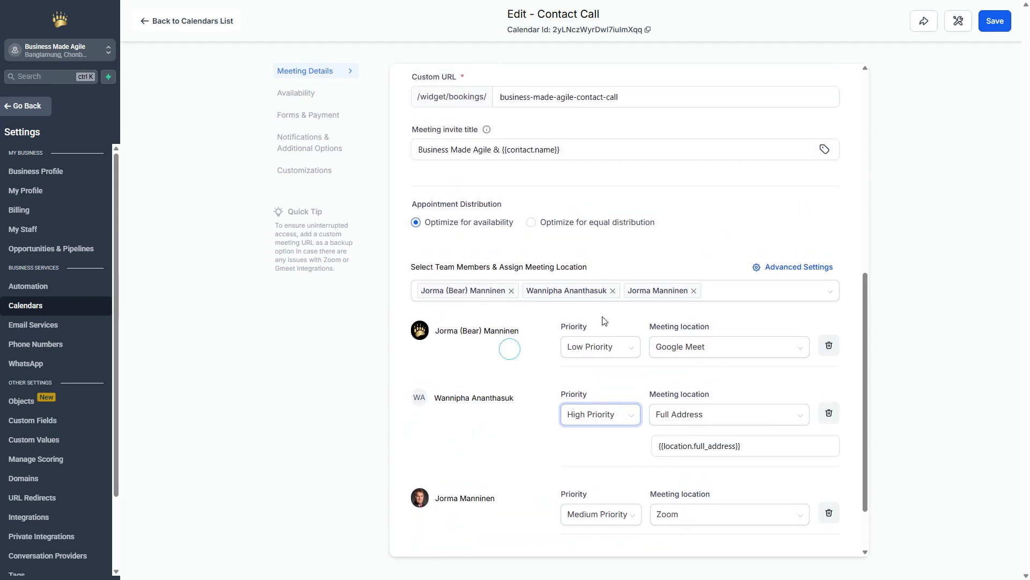
left_click(996, 21)
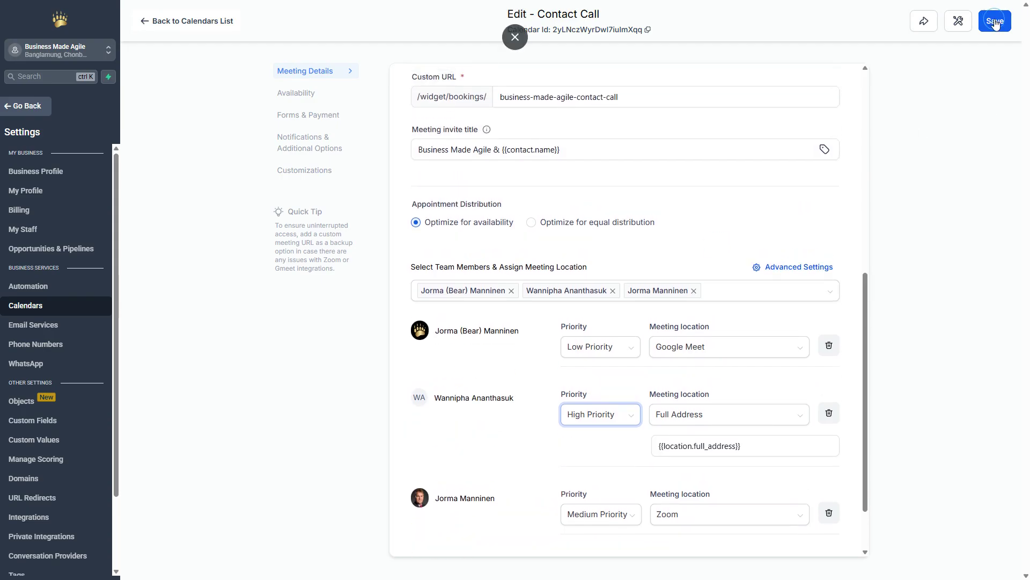
left_click(995, 21)
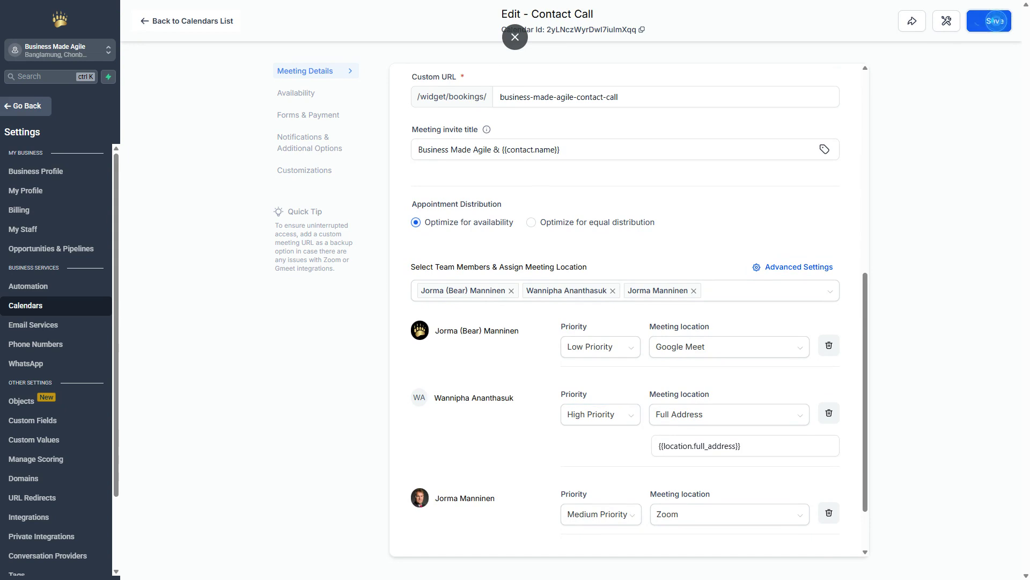
Open the calendar's availability settings and examine the booking limits and weekly available hours
left_click(304, 100)
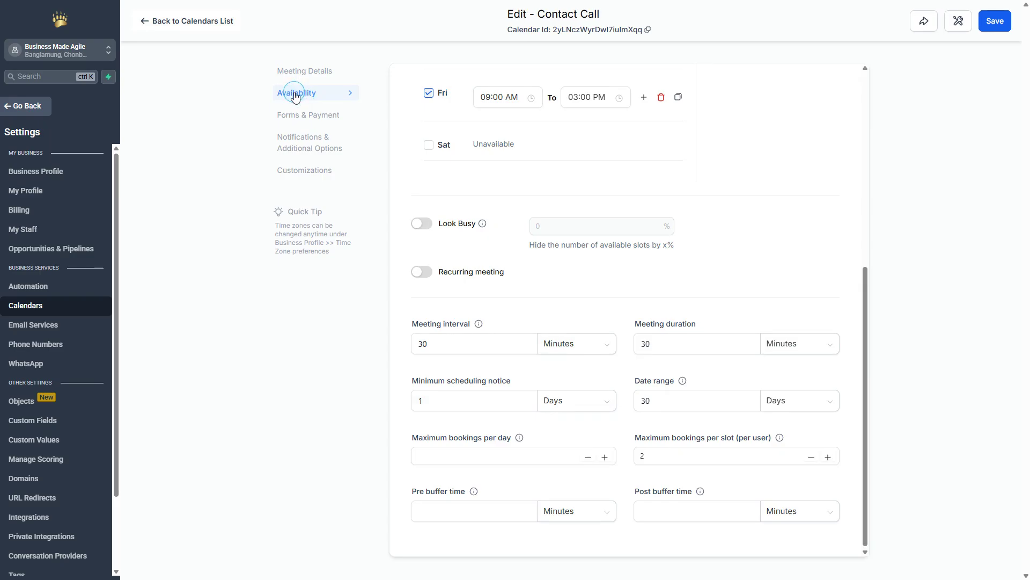
scroll(550, 310, "up", 6)
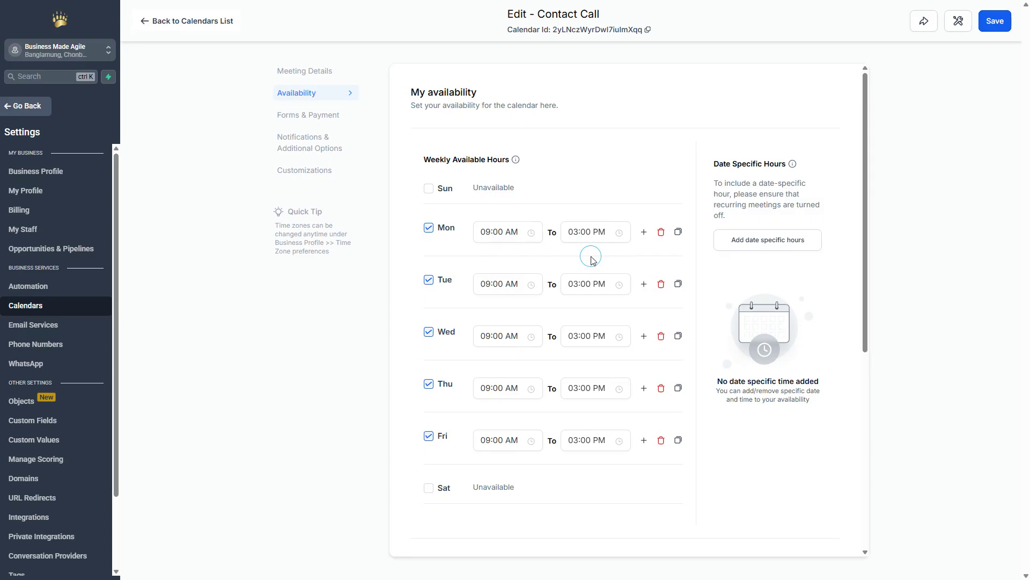
Open the form and payment settings and examine the form selection, widget order and the explanation of the consent checkbox
left_click(303, 119)
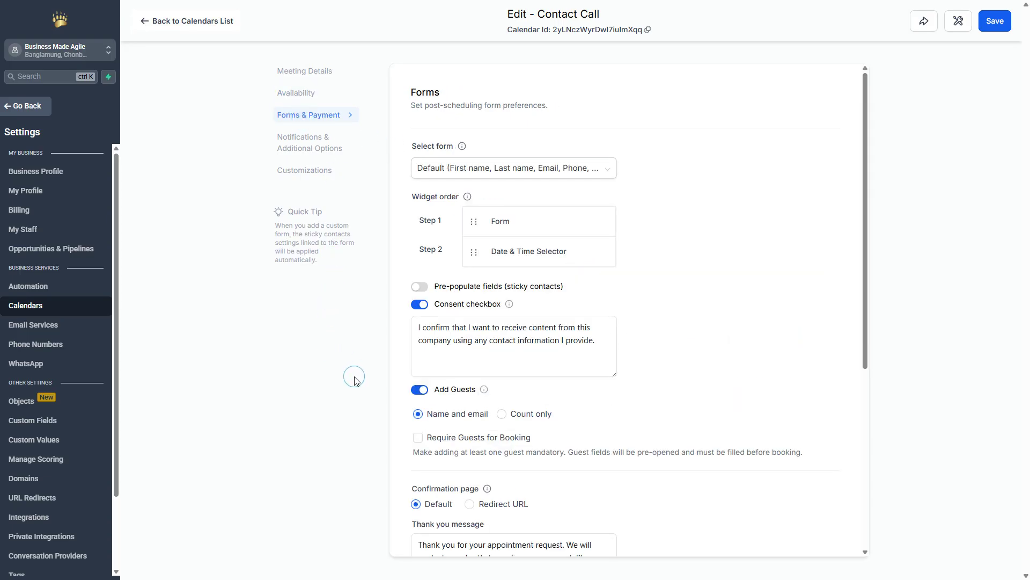
scroll(605, 301, "down", 5)
scroll(704, 387, "up", 5)
scroll(471, 219, "down", 1)
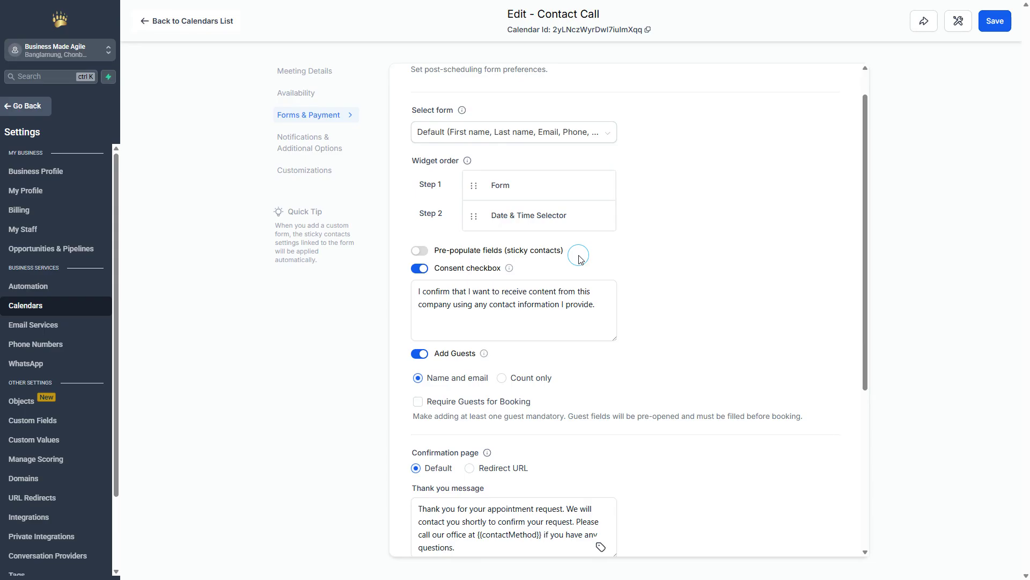
scroll(642, 258, "down", 1)
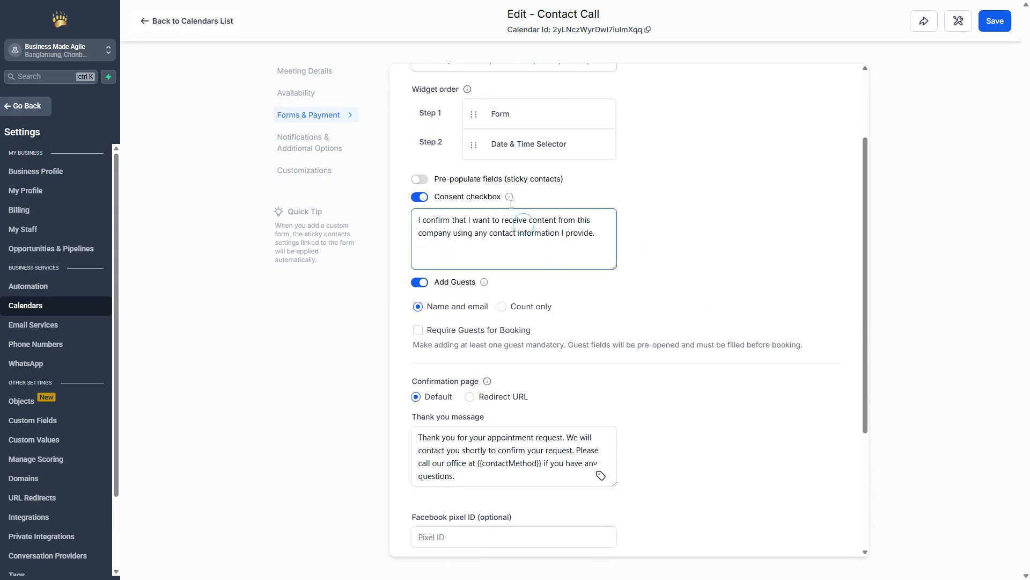
mouse_move(509, 200)
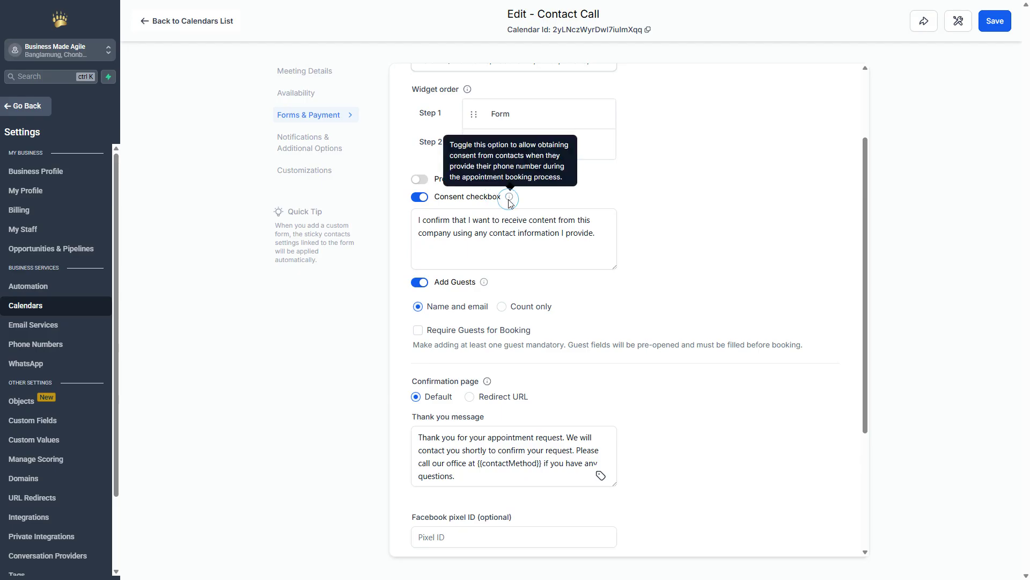
Examine the guest options, confirmation page, thank you message, auto-confirmation and payment settings
scroll(642, 233, "down", 2)
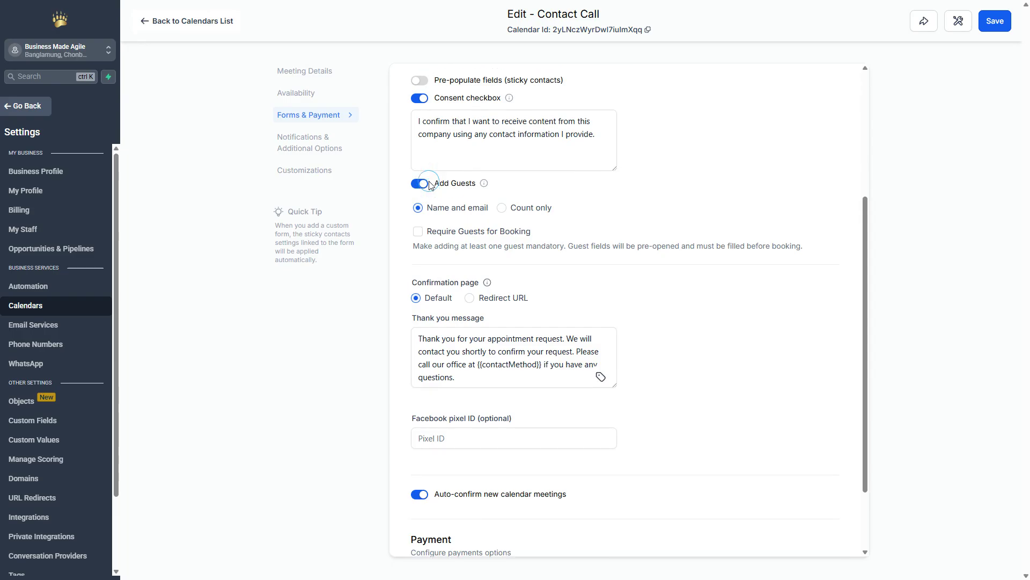
scroll(425, 184, "up", 1)
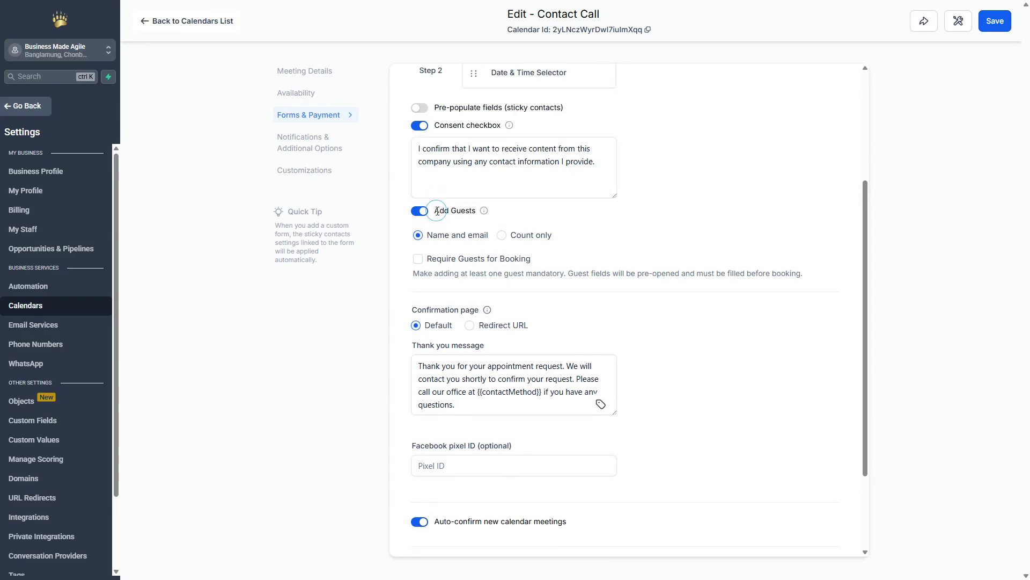
mouse_move(484, 213)
left_click(417, 234)
scroll(404, 272, "down", 2)
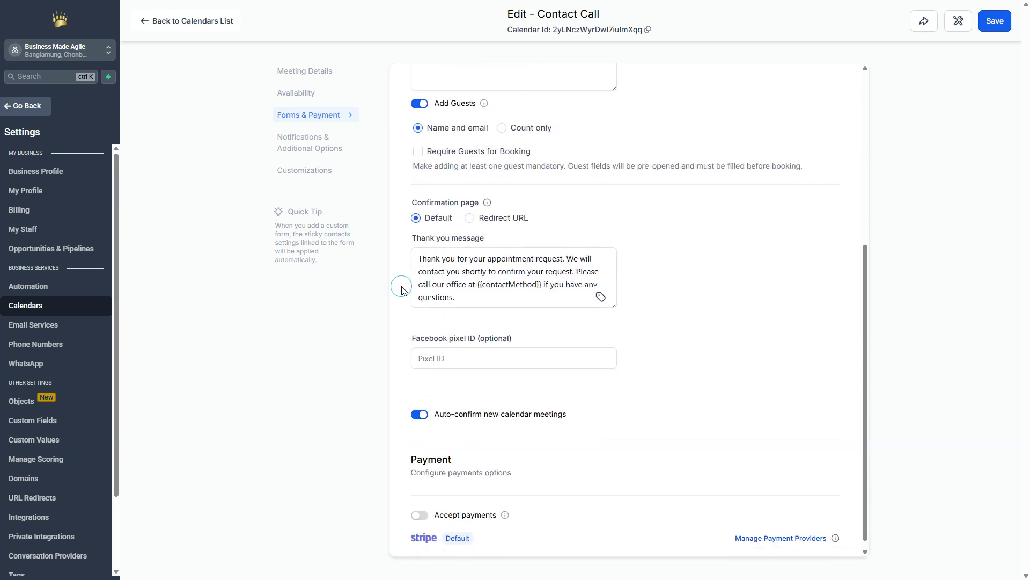
left_click(451, 263)
left_click(472, 293)
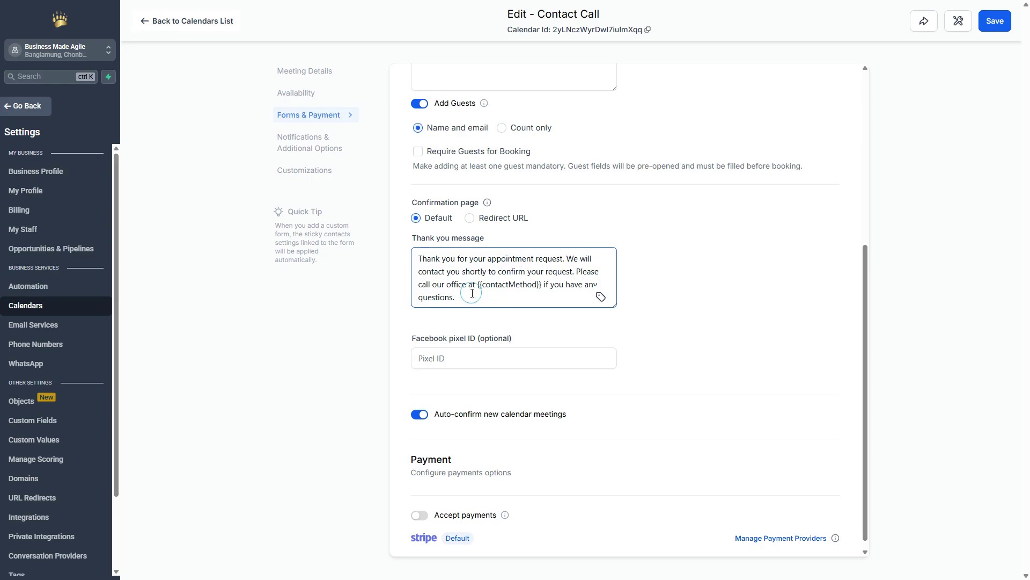
left_click(482, 219)
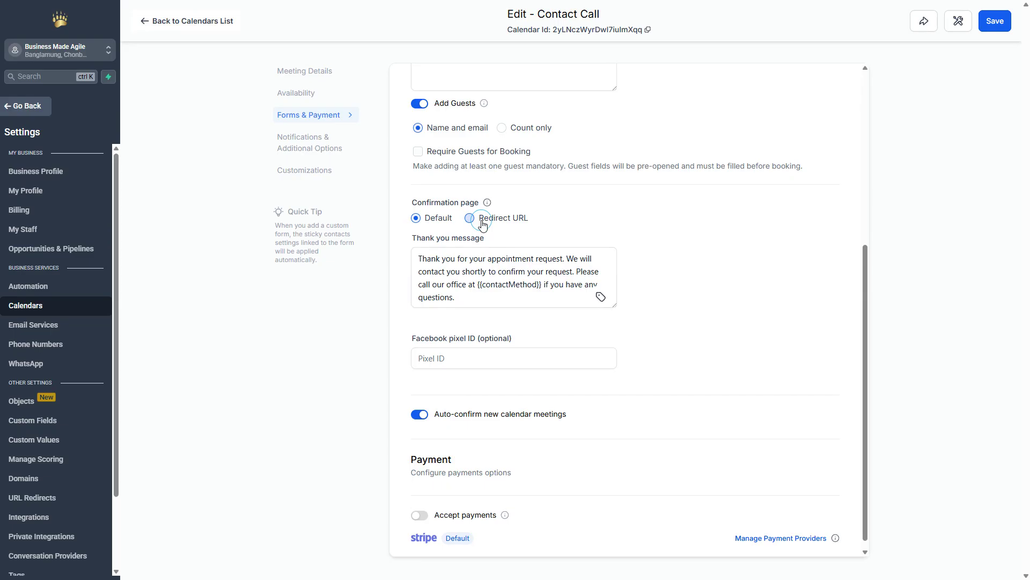
scroll(633, 253, "down", 1)
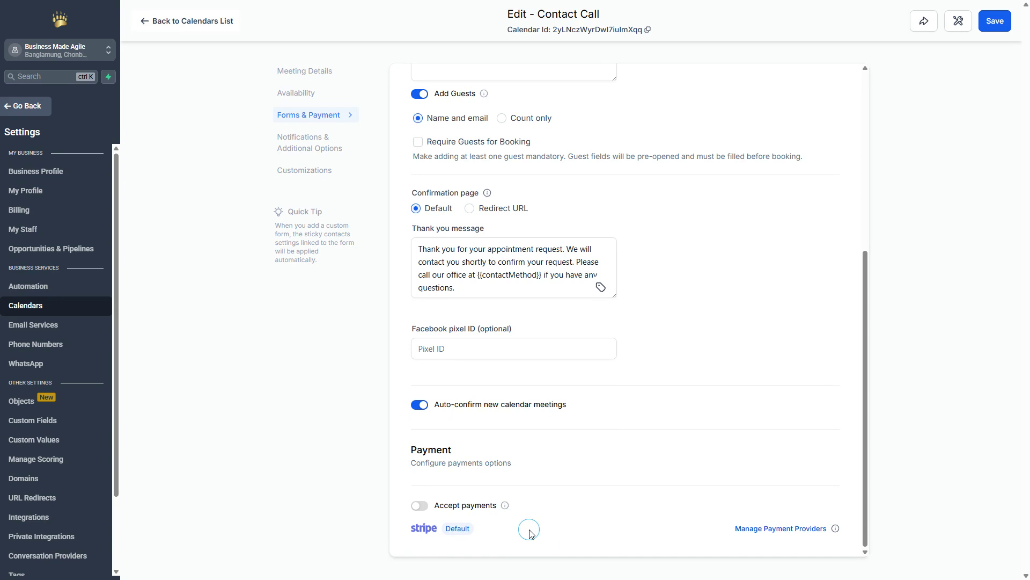
Open the notification and additional options and examine the notification types, contact assignment options, cancellation and reschedule policy and additional notes
left_click(299, 144)
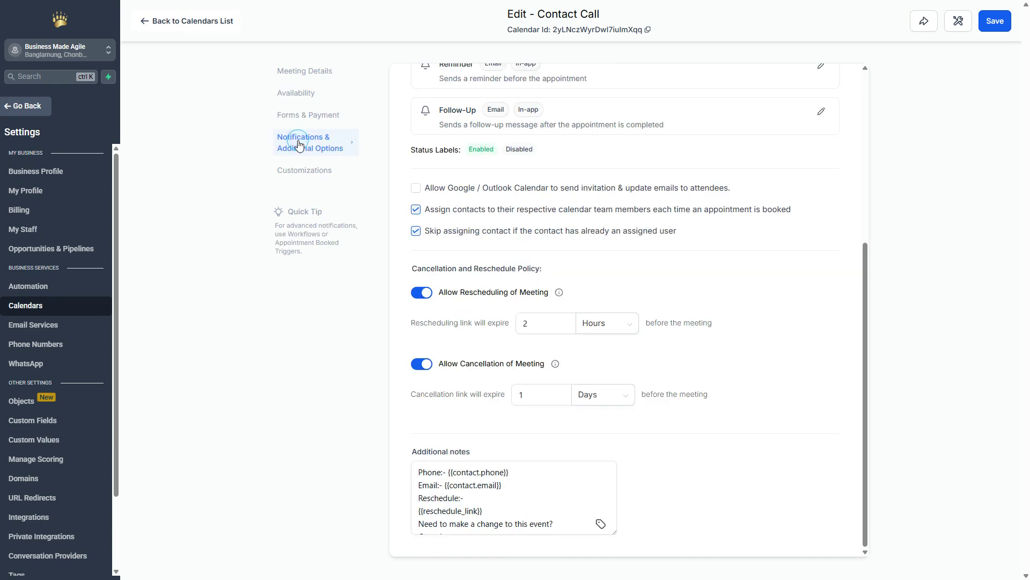
scroll(509, 267, "up", 5)
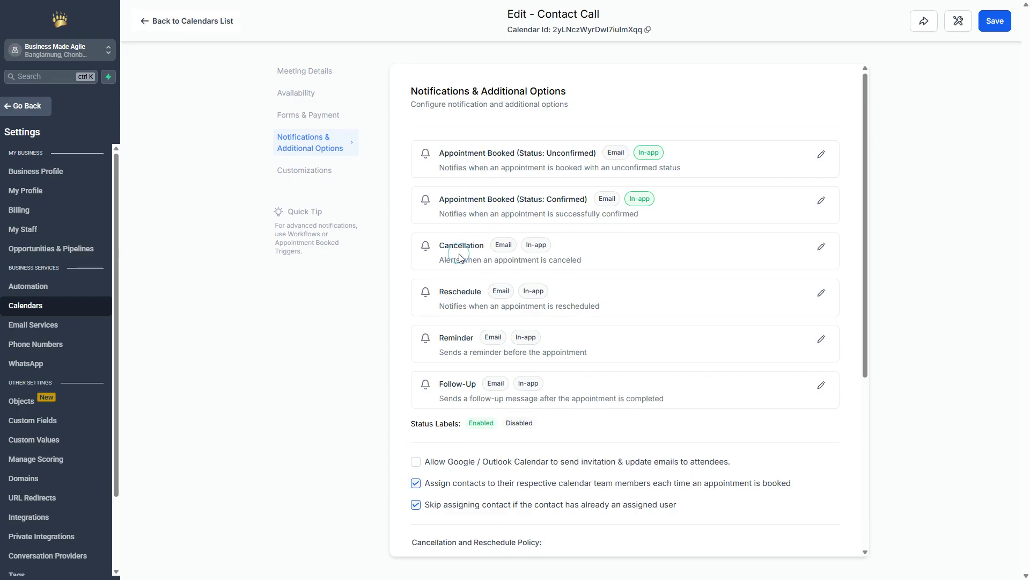
scroll(468, 247, "down", 2)
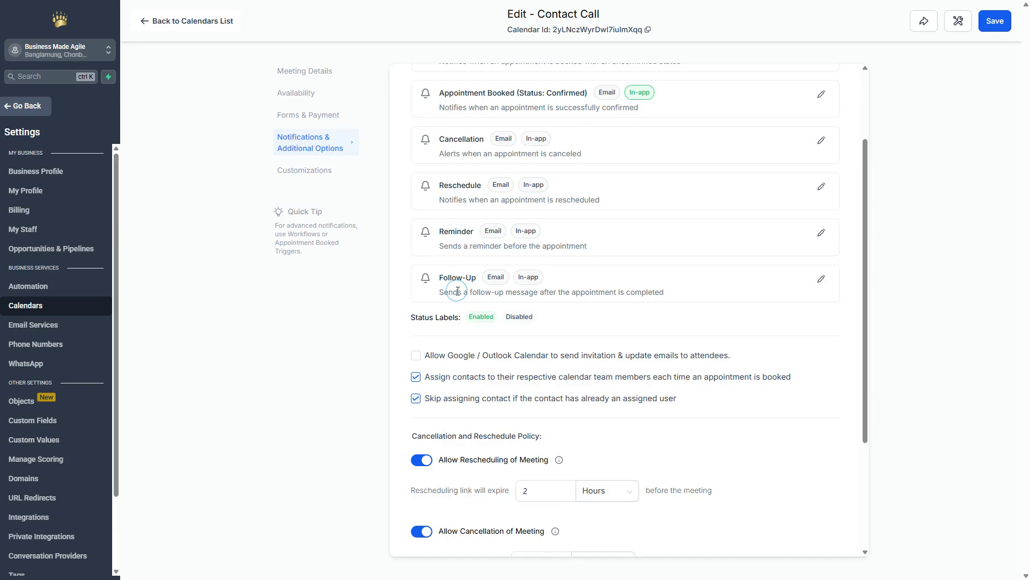
scroll(457, 291, "up", 2)
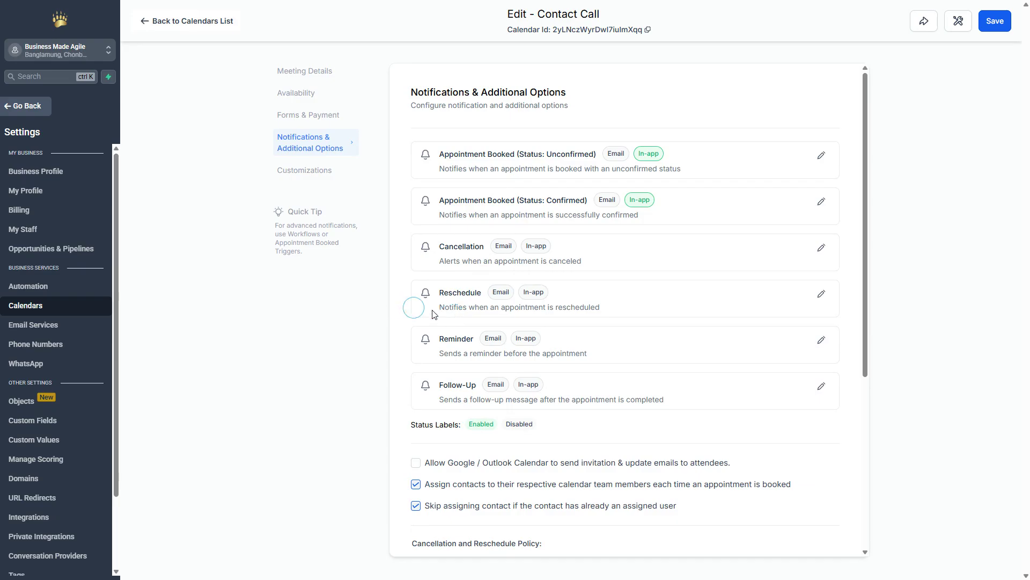
scroll(426, 316, "down", 4)
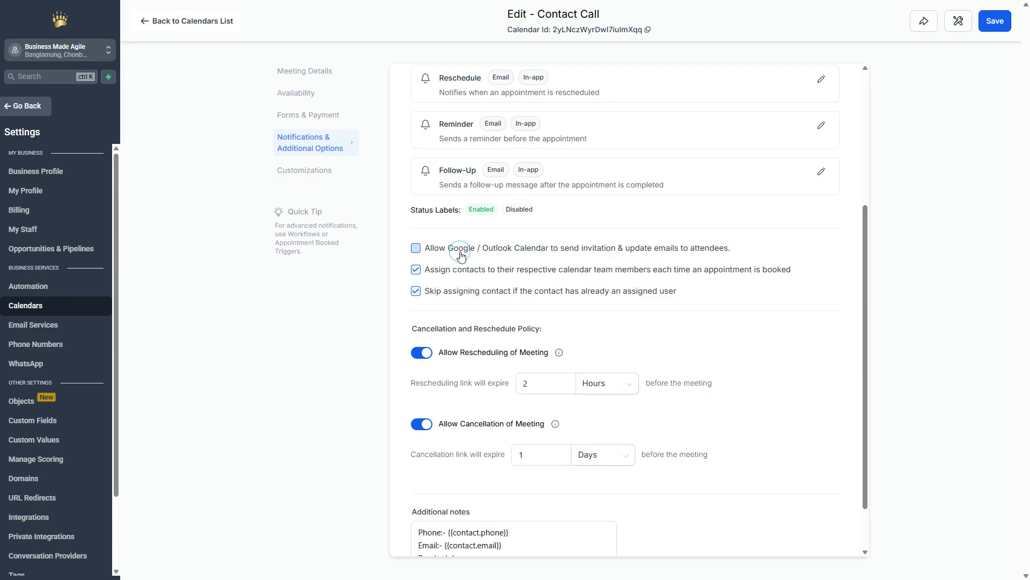
scroll(537, 333, "up", 3)
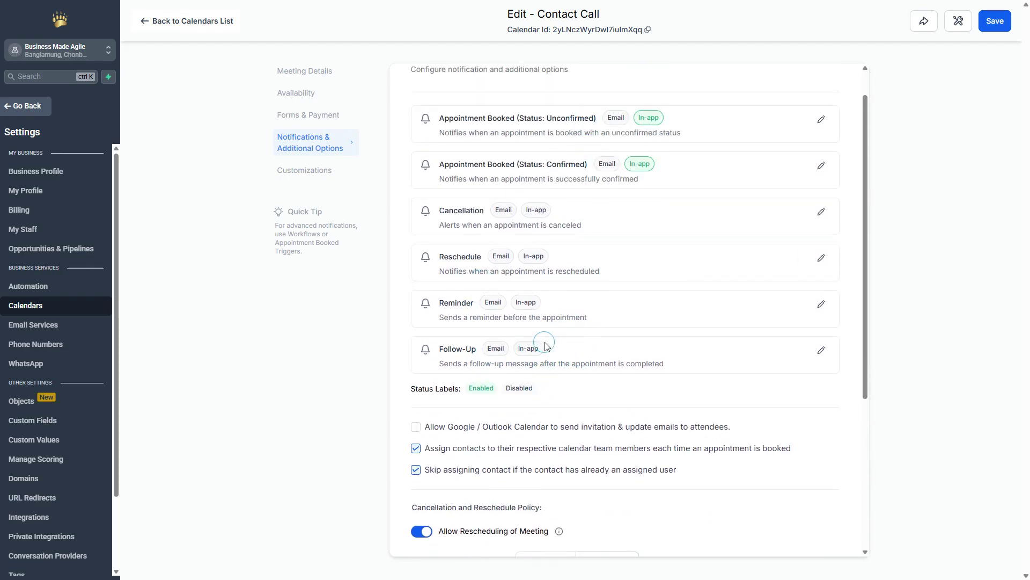
scroll(543, 347, "down", 3)
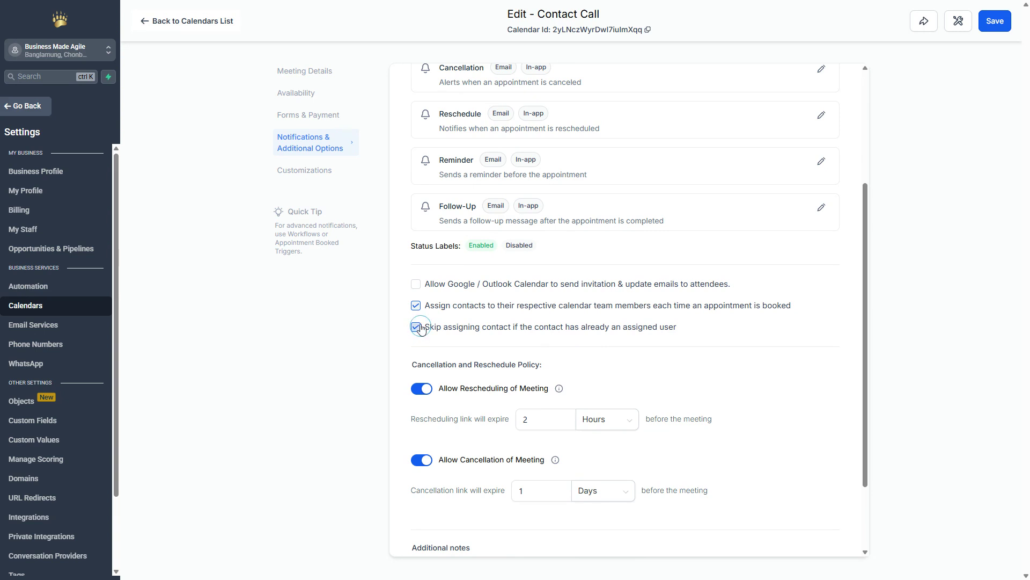
scroll(397, 365, "down", 1)
scroll(399, 367, "down", 1)
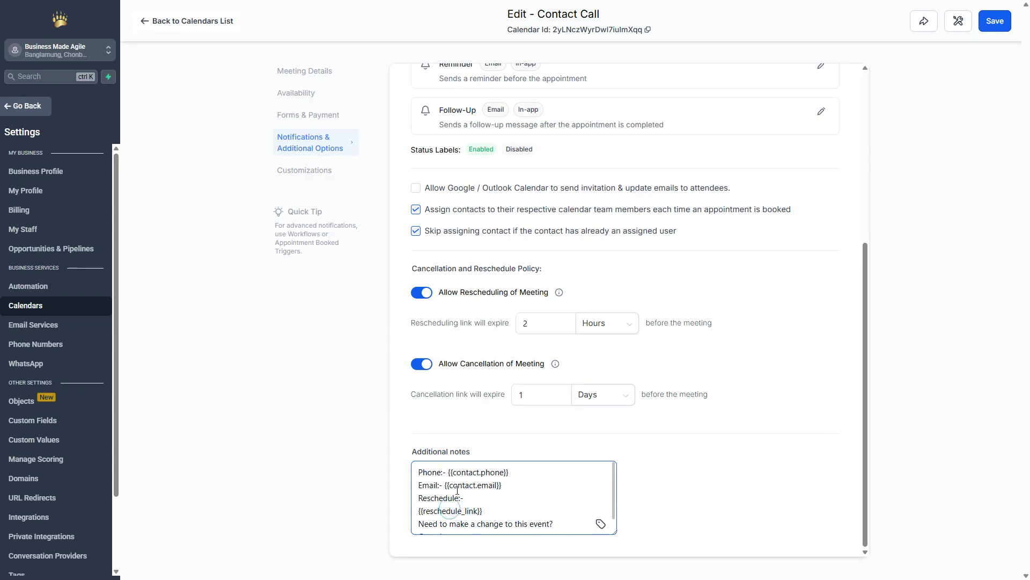
Turn meeting cancellation and rescheduling off and back on, checking how the additional notes respond
left_click(416, 365)
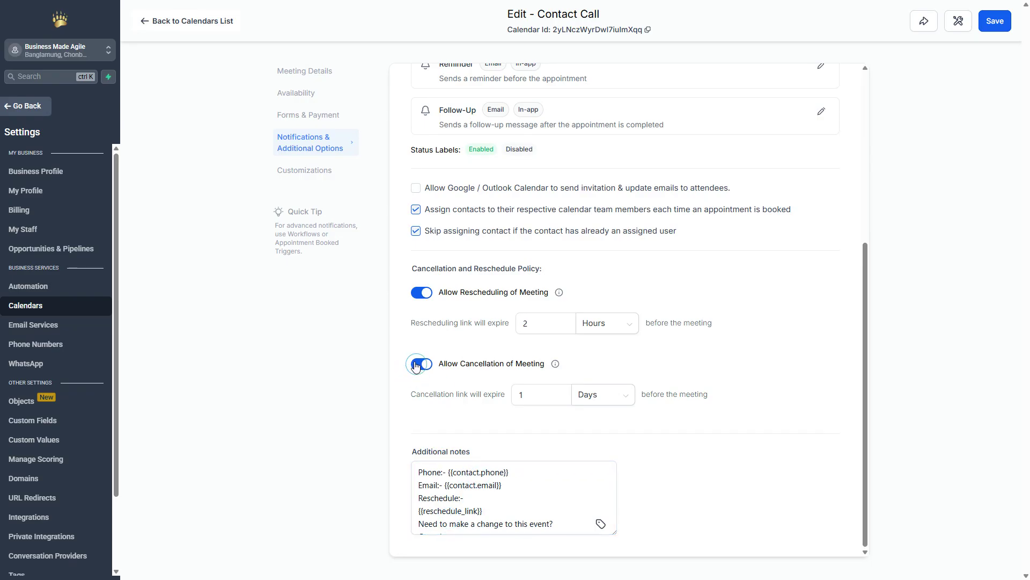
left_click(427, 516)
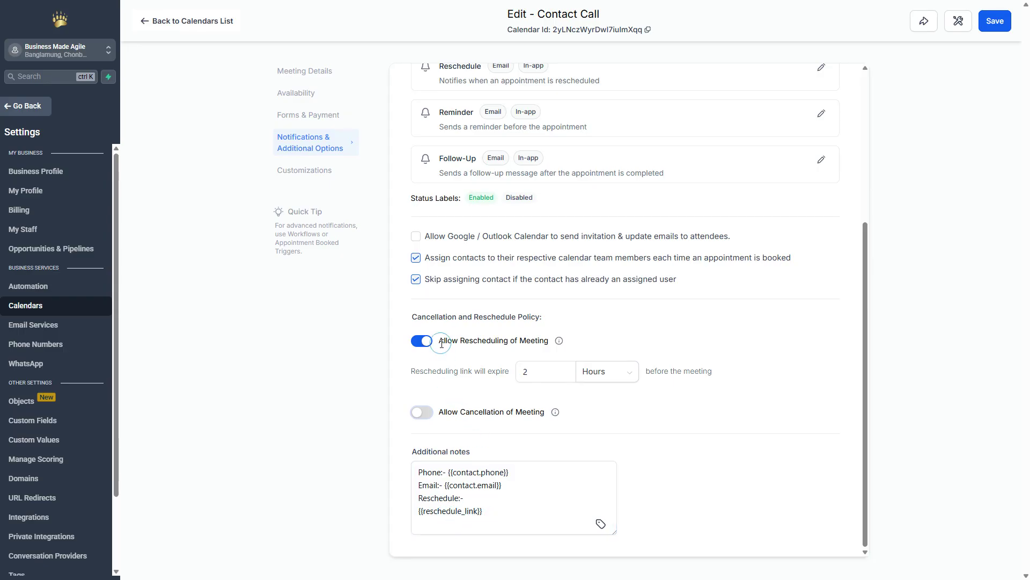
left_click(421, 342)
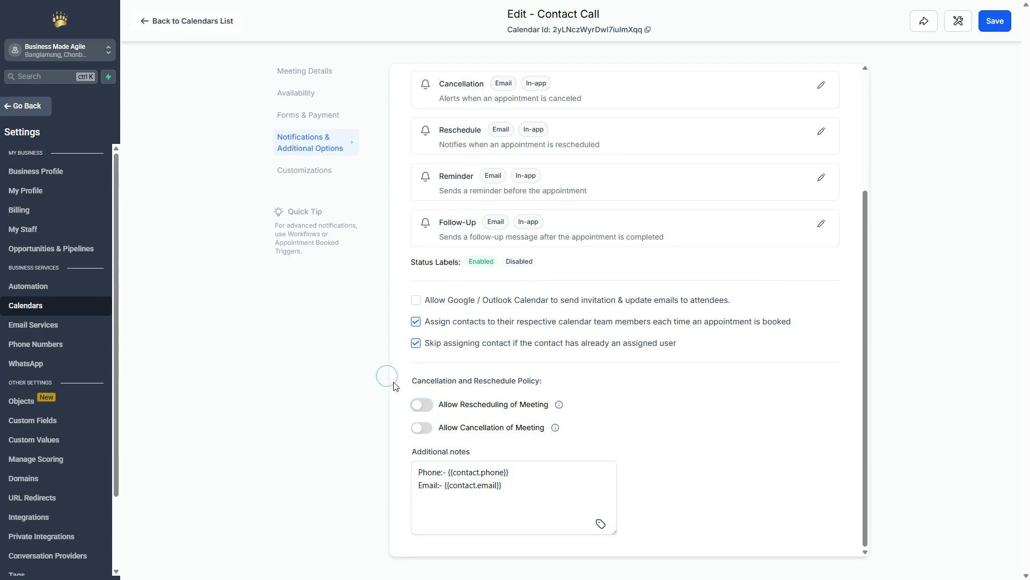
left_click(422, 404)
left_click(424, 412)
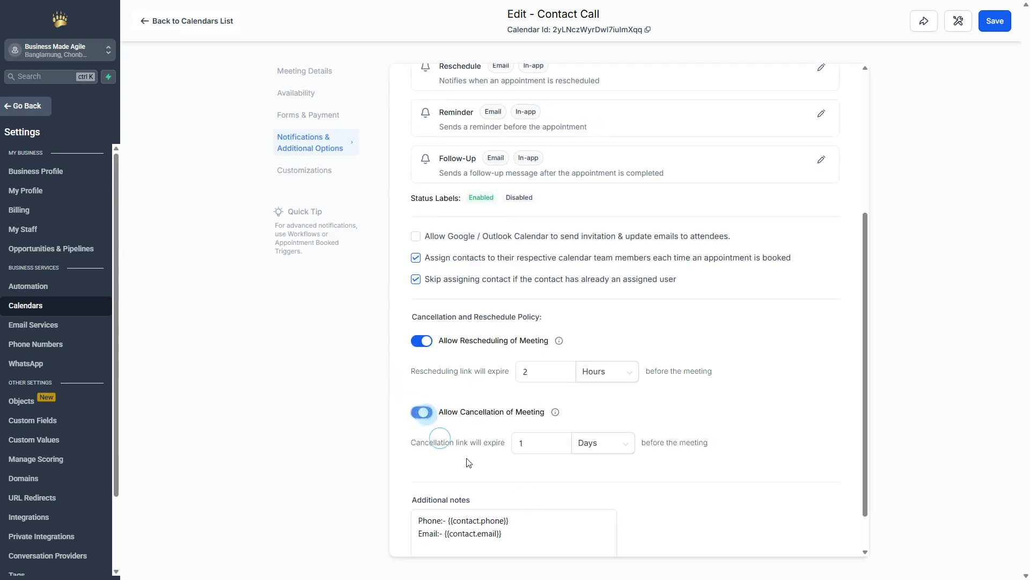
scroll(524, 491, "down", 2)
scroll(514, 485, "up", 2)
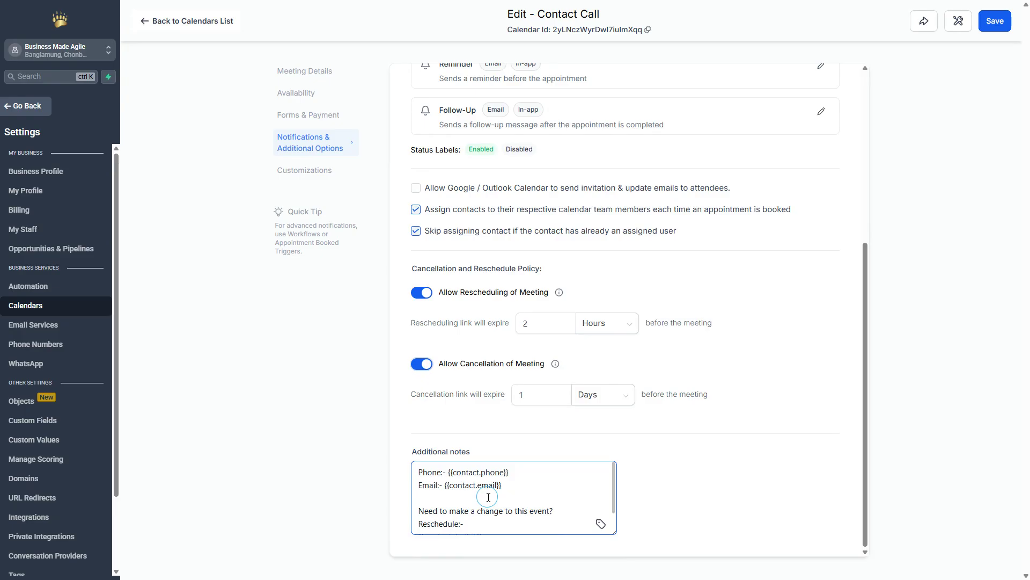
Open the customization settings and examine the cover image, widget style, colors, button text and displayed calendar details
left_click(315, 174)
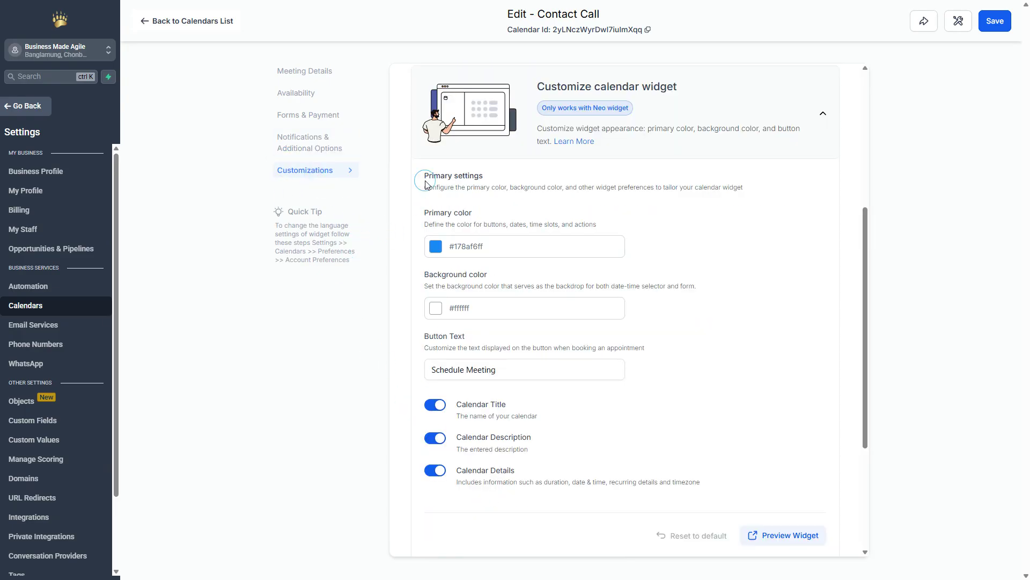
scroll(406, 224, "up", 5)
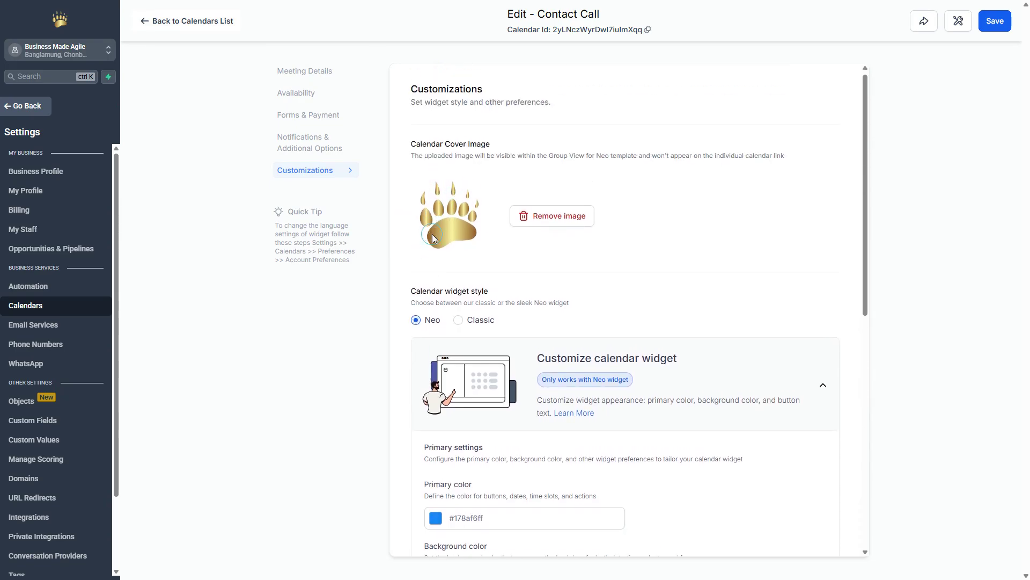
scroll(433, 234, "down", 3)
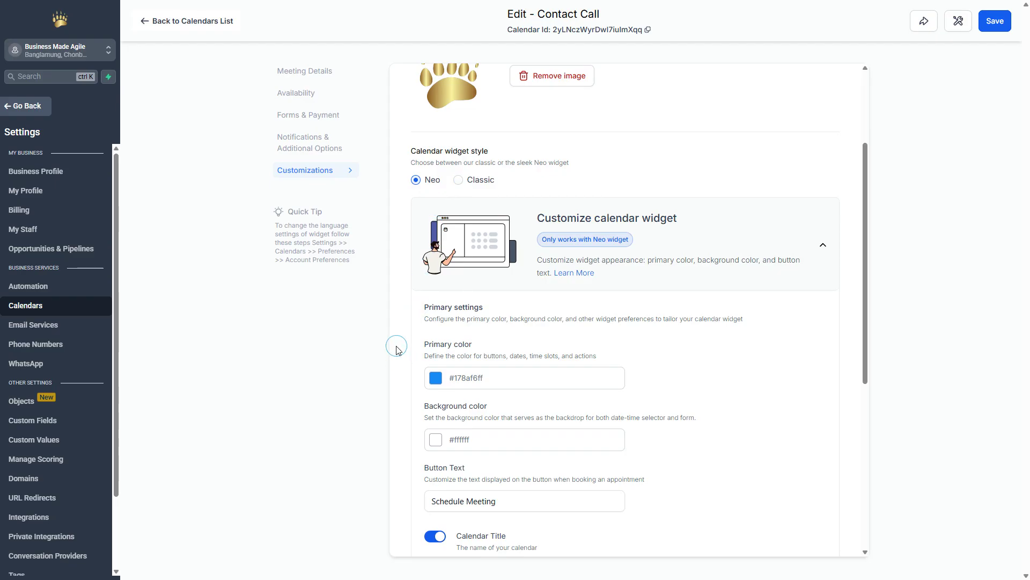
scroll(397, 349, "down", 1)
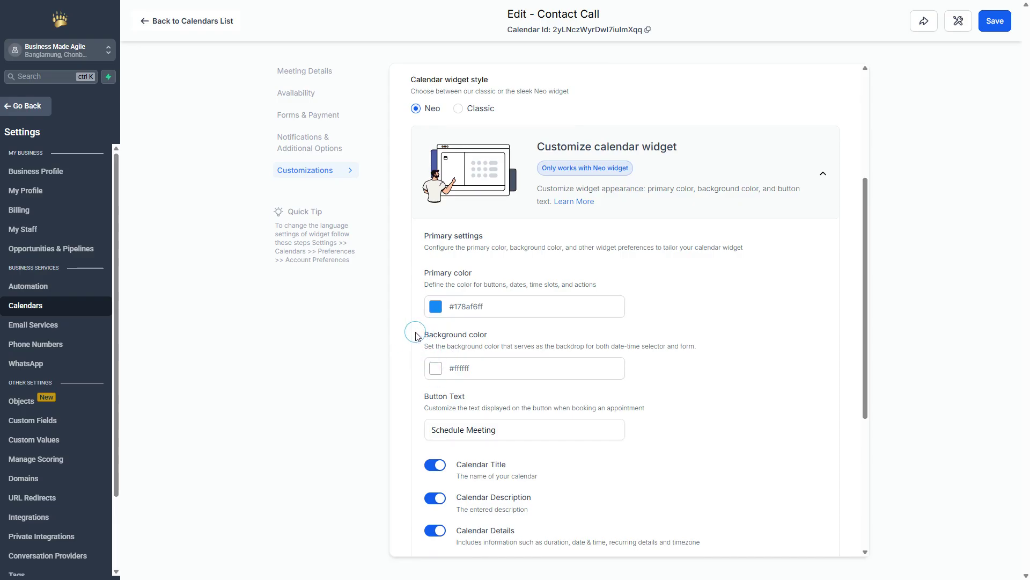
Check the widget's button text and open a preview of the Contact Call booking widget
scroll(417, 336, "down", 4)
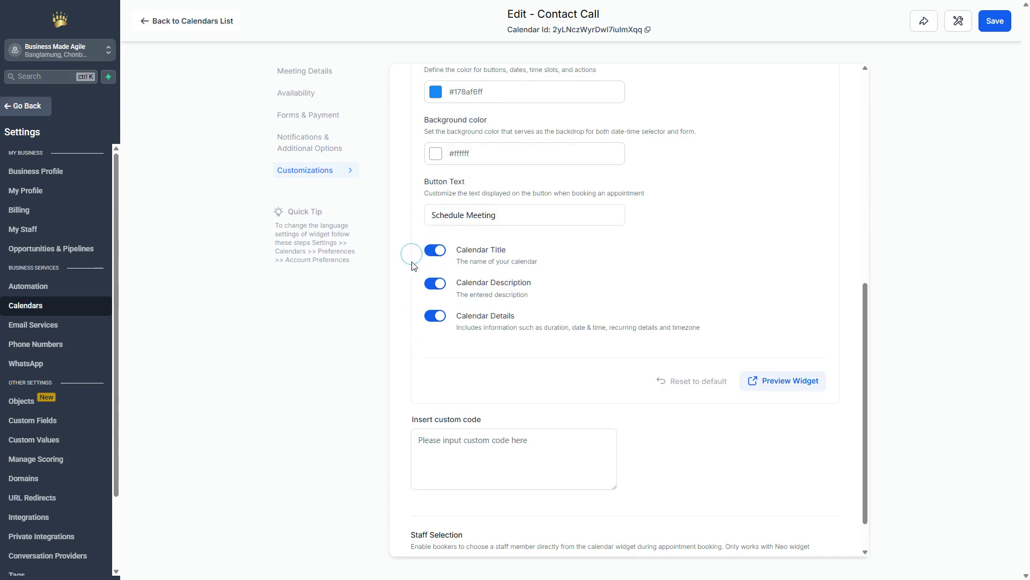
left_click(483, 215)
left_click(793, 385)
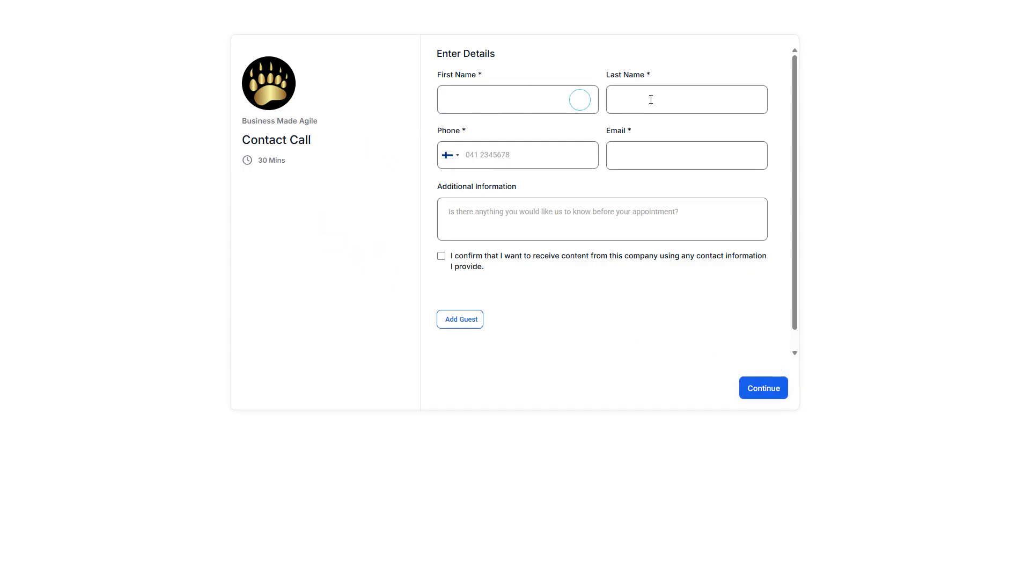
Fill in the booking form with the contact's first name, last name, phone and email, and consent to receiving content
left_click(502, 99)
left_click(539, 144)
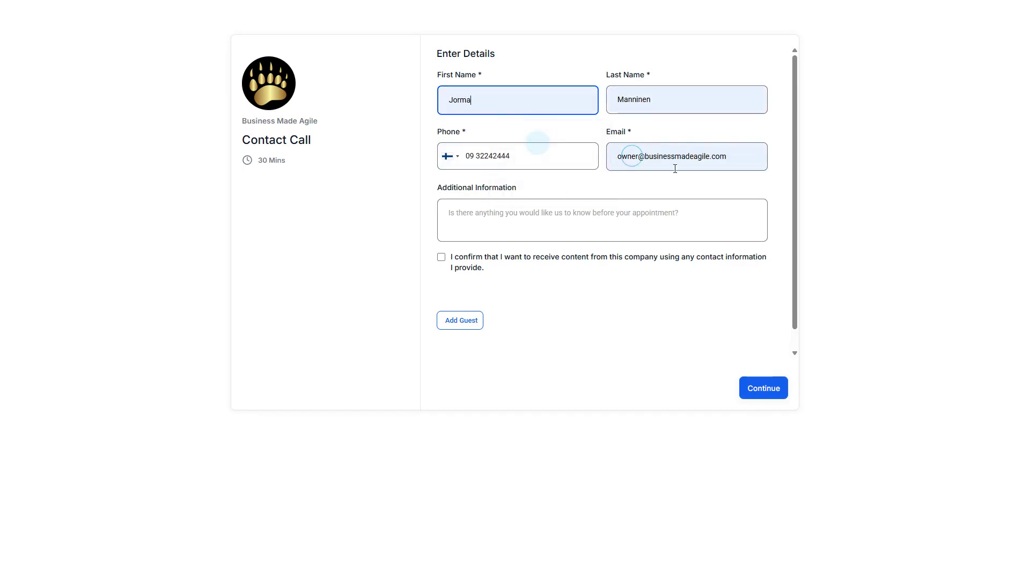
left_click(442, 259)
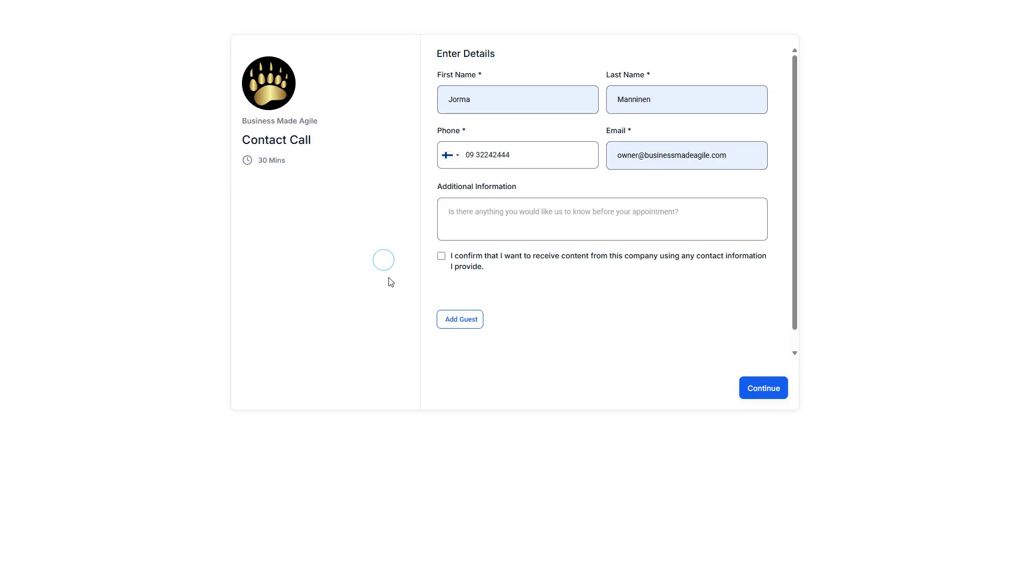
left_click(441, 255)
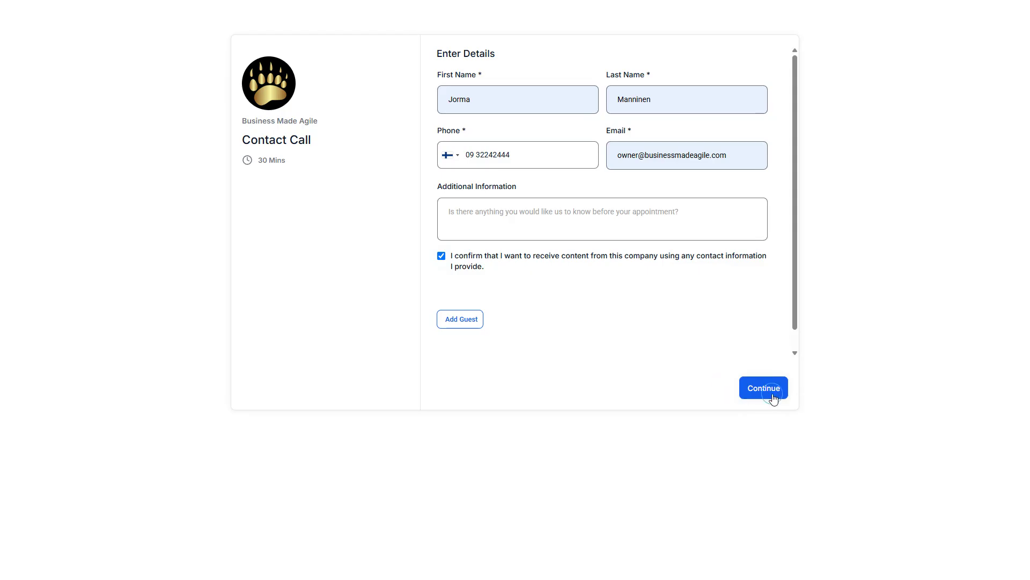
Add a guest entry to the booking form, examine its name and email fields, and remove the entry
left_click(468, 322)
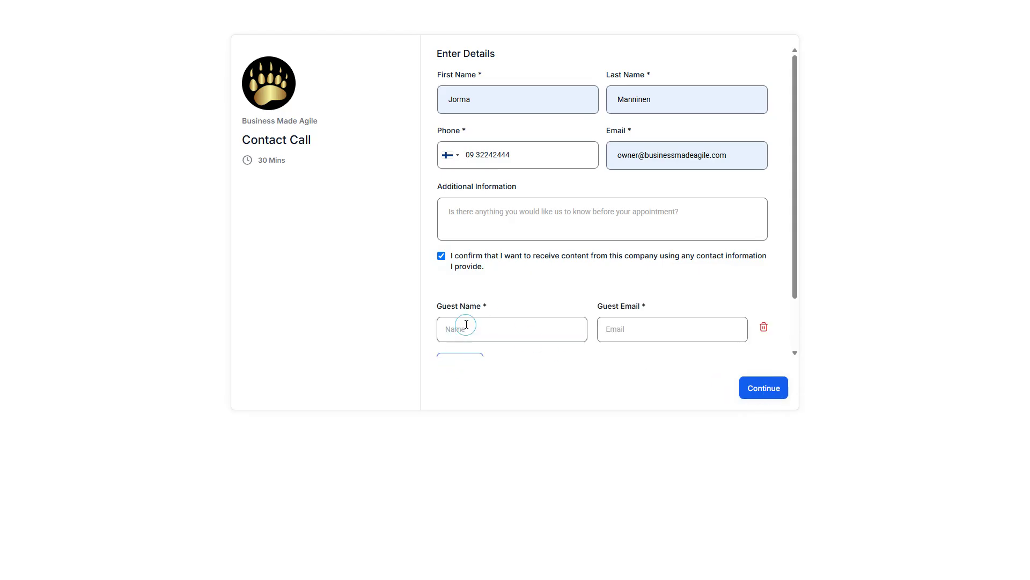
scroll(467, 324, "down", 2)
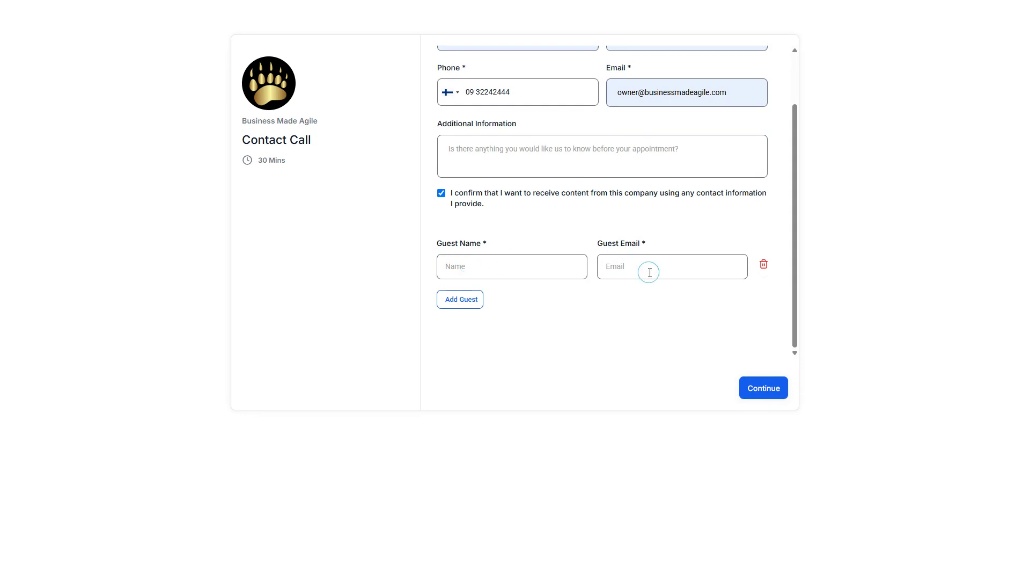
left_click(764, 265)
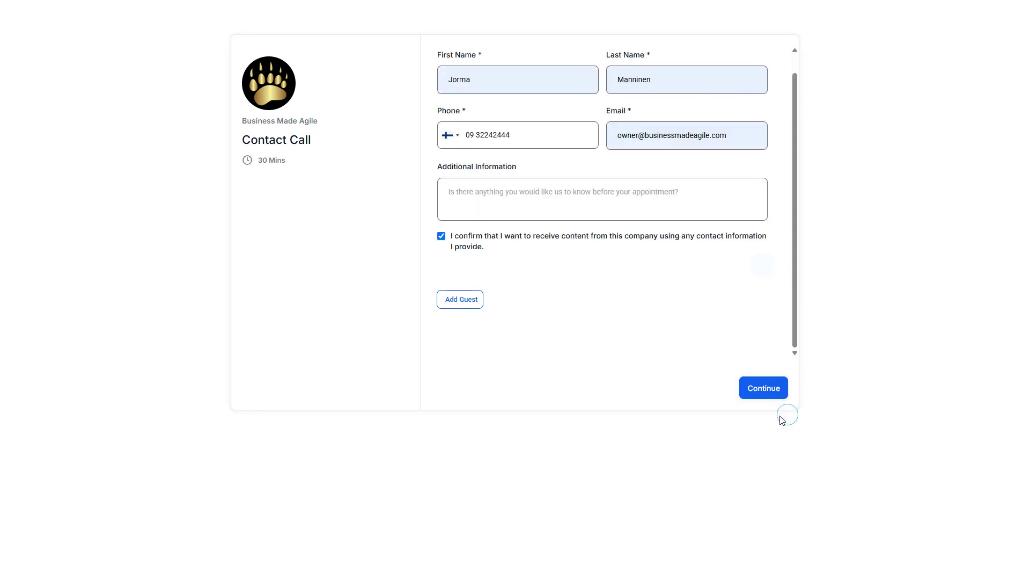
Continue to date and time selection and compare the available slots for any staff member and two individual staff members
left_click(764, 387)
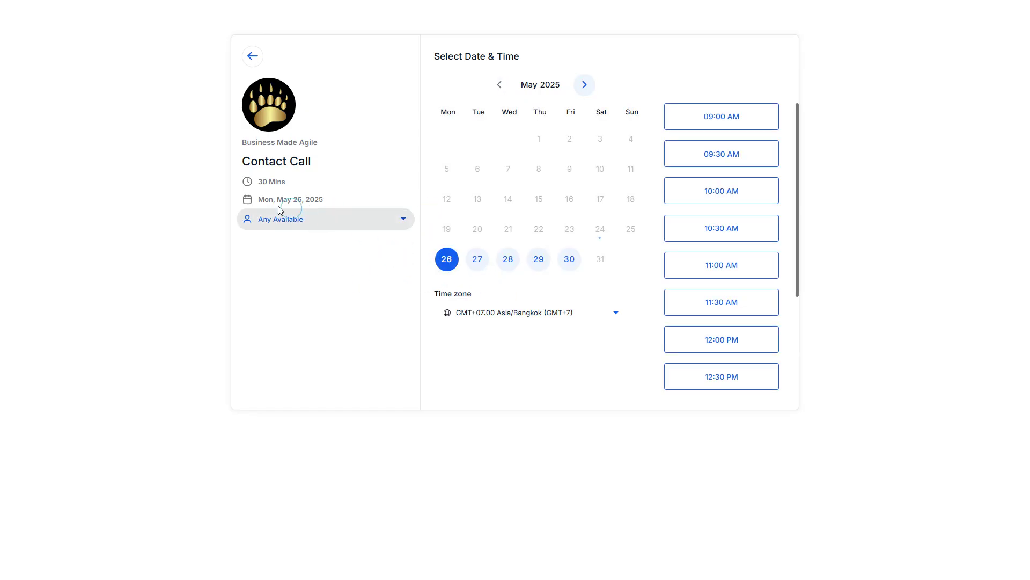
left_click(404, 223)
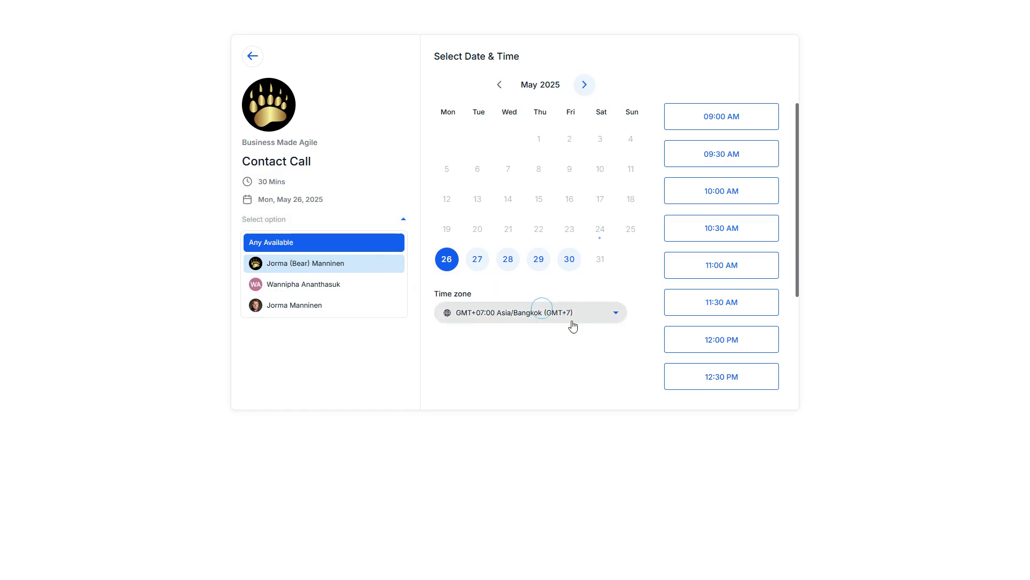
scroll(773, 257, "down", 3)
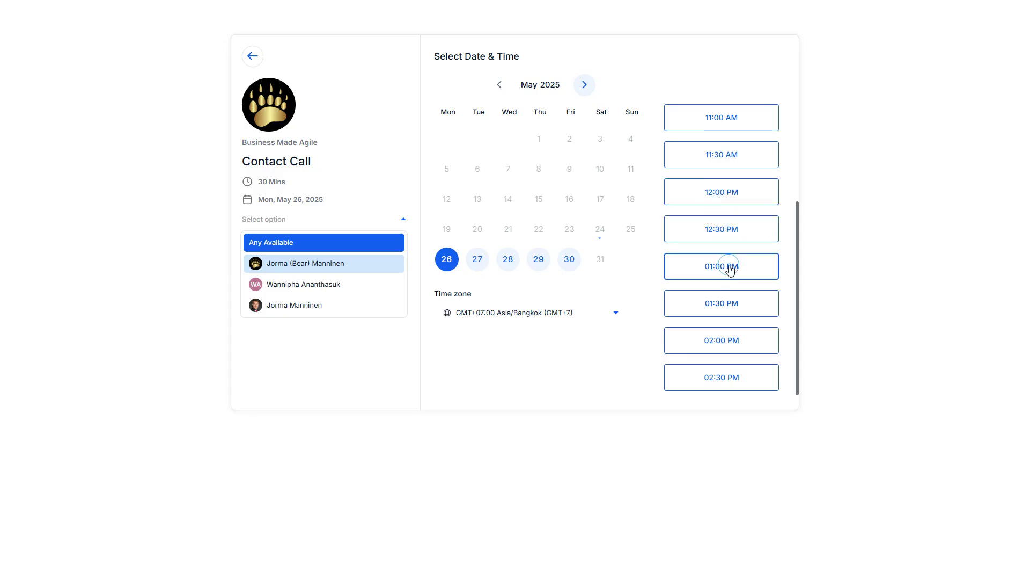
left_click(285, 305)
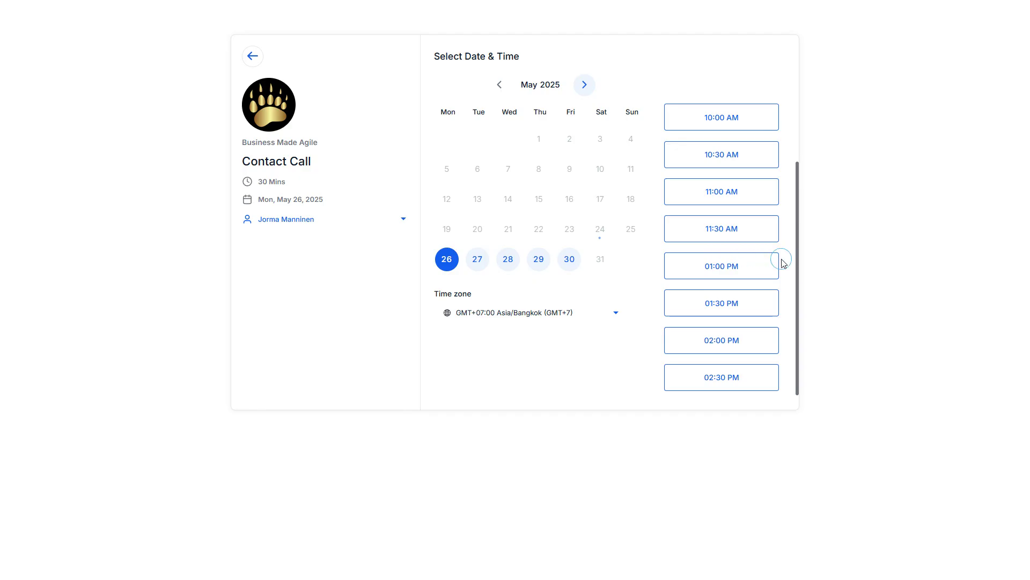
left_click(384, 222)
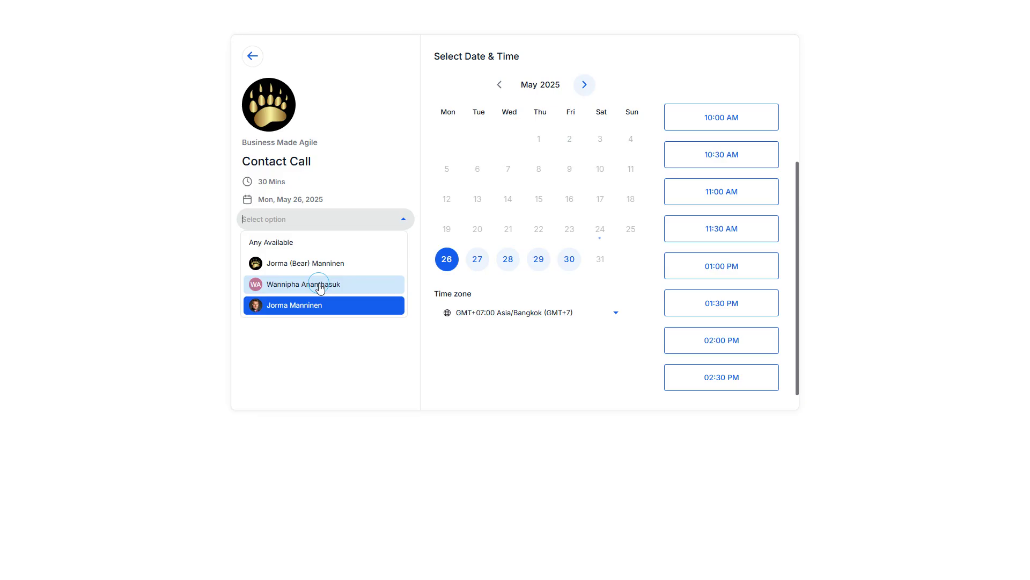
left_click(301, 268)
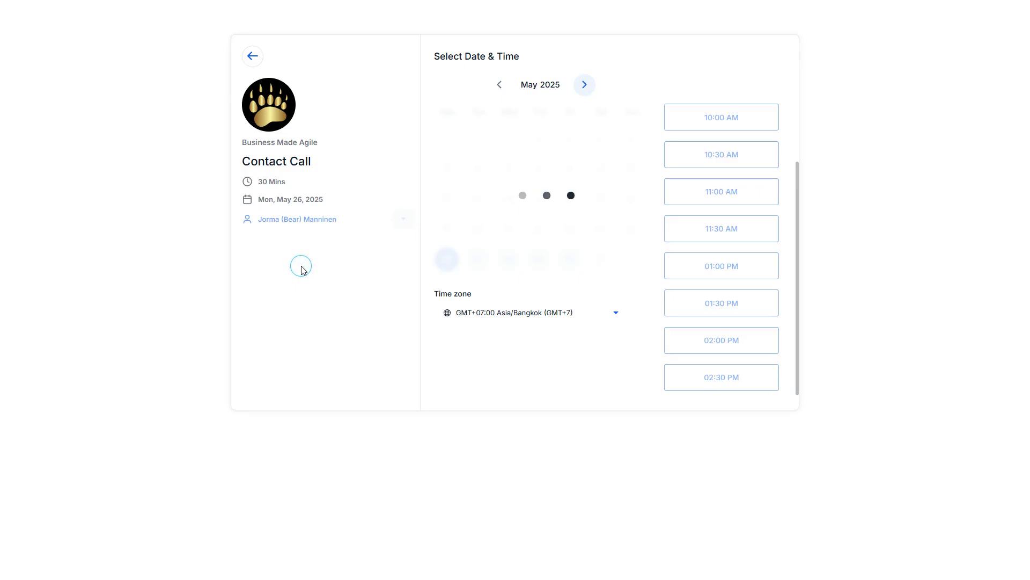
Select the 11:00 AM slot on Friday, May 30, 2025 for the chosen staff member
left_click(707, 329)
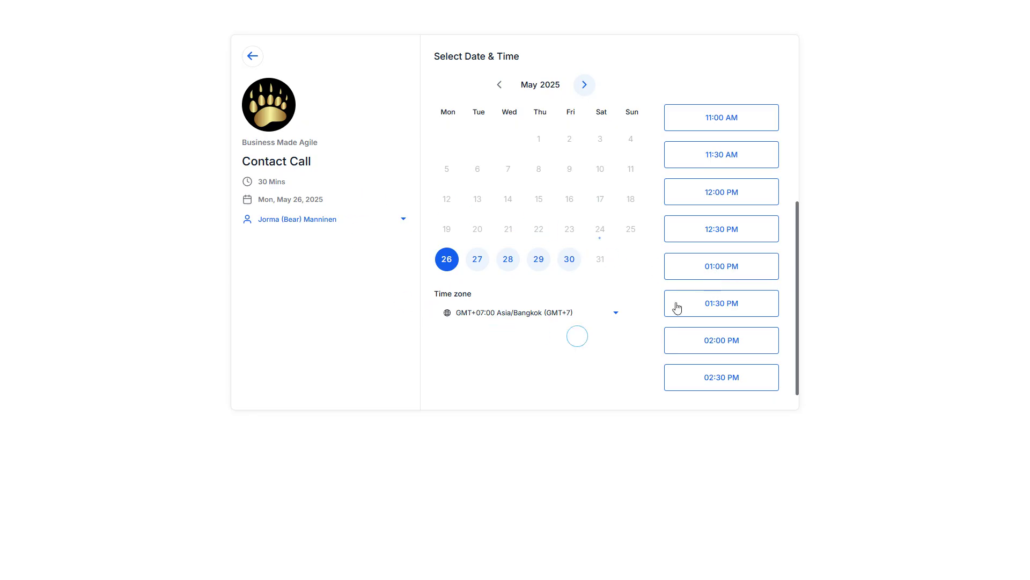
left_click(568, 261)
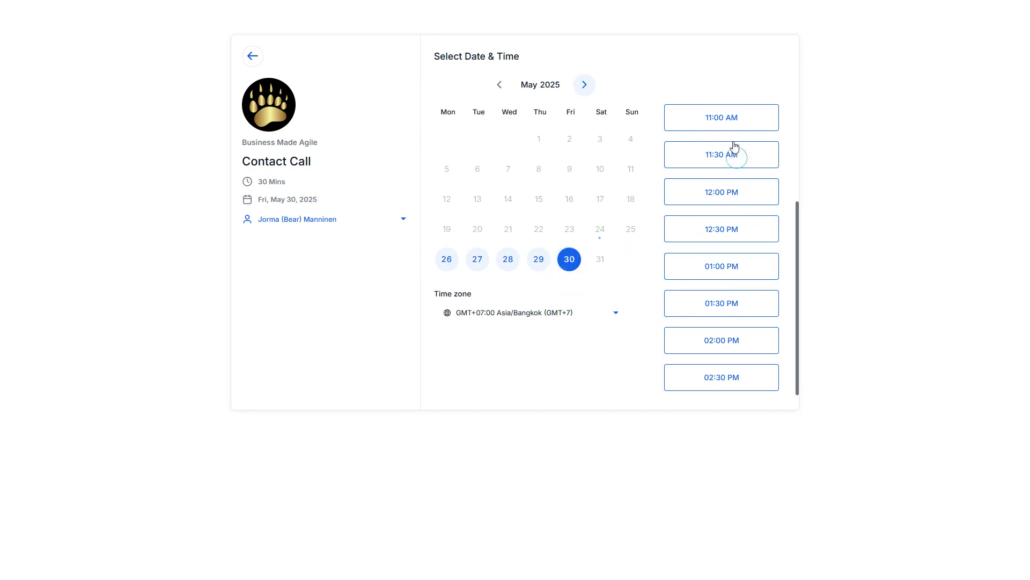
left_click(734, 124)
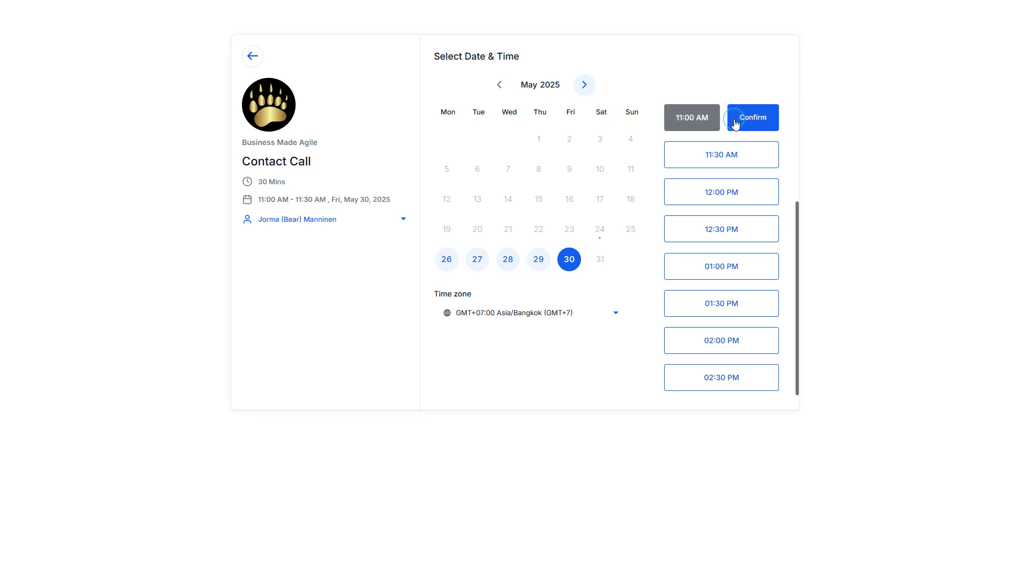
Set the staff selection to Any Available and book the 11:00 AM slot on Monday, May 26, 2025
left_click(405, 218)
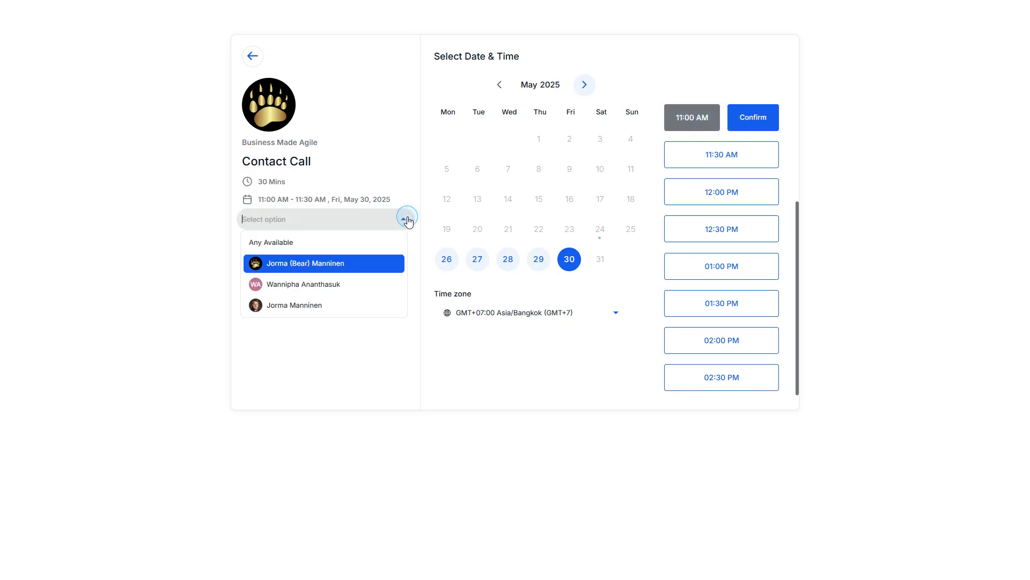
left_click(284, 243)
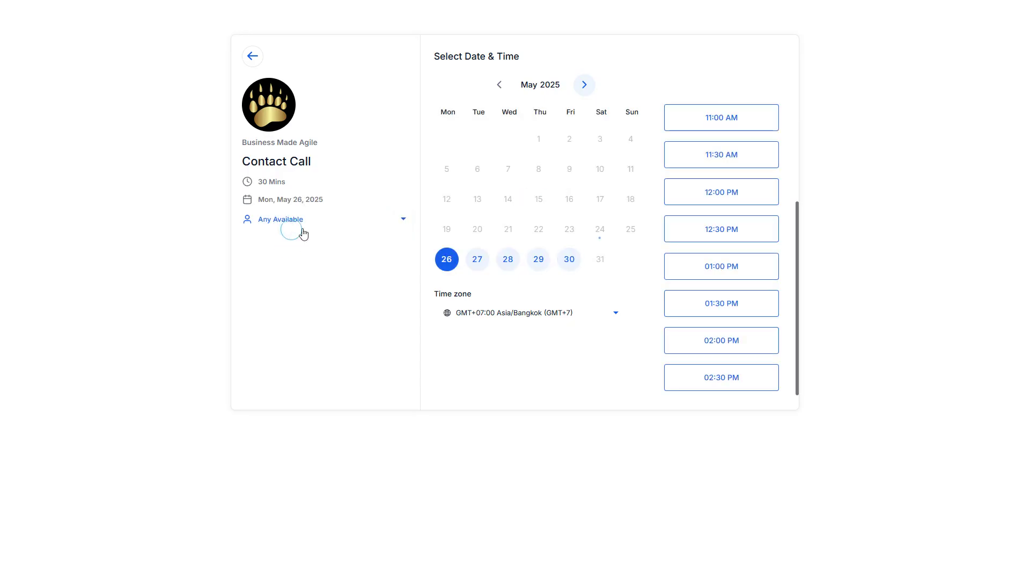
left_click(743, 115)
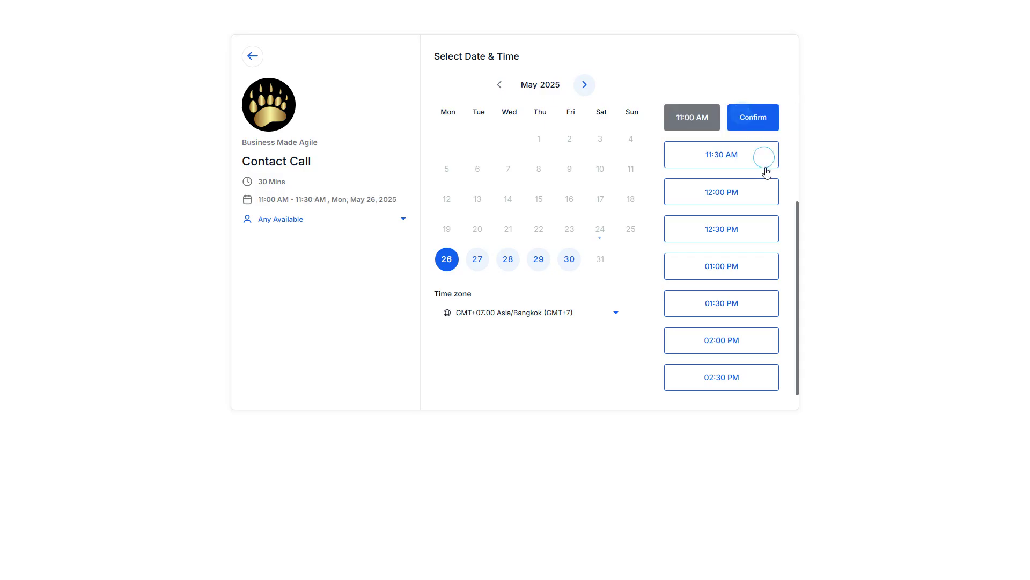
left_click(770, 119)
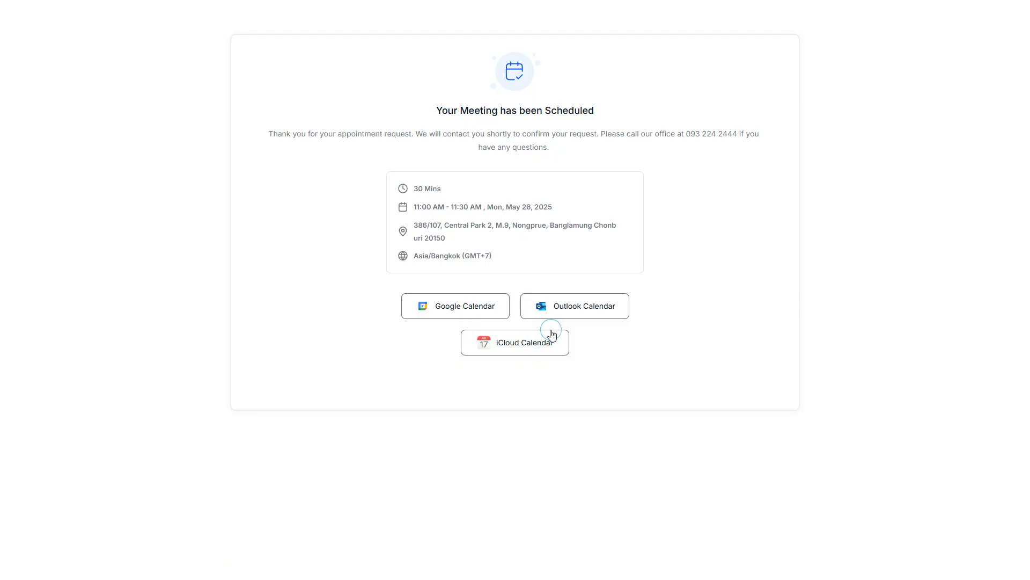
Return to the Contact Call calendar editor and save the calendar
mouse_move(531, 44)
key("alt+Tab")
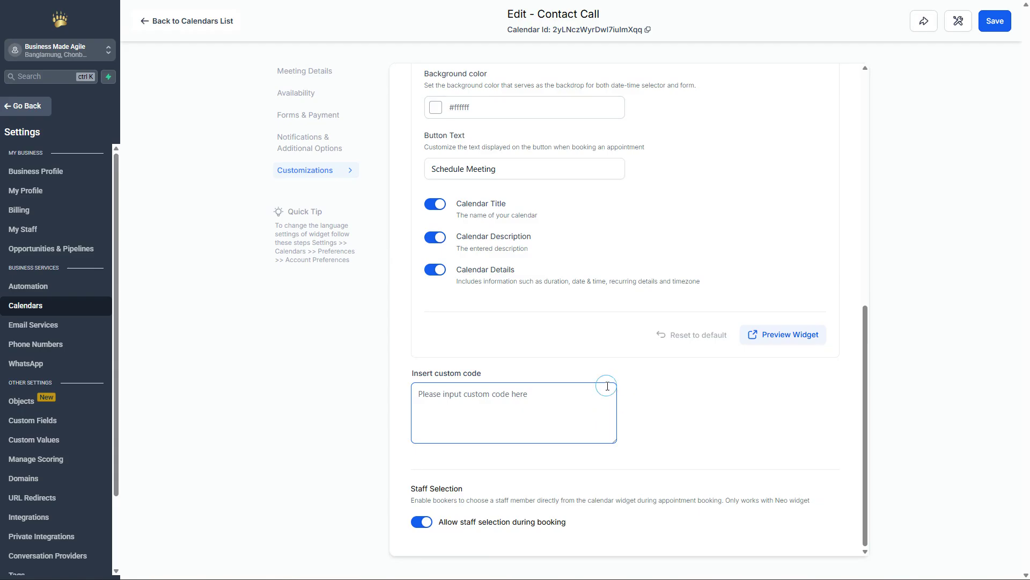
left_click(994, 20)
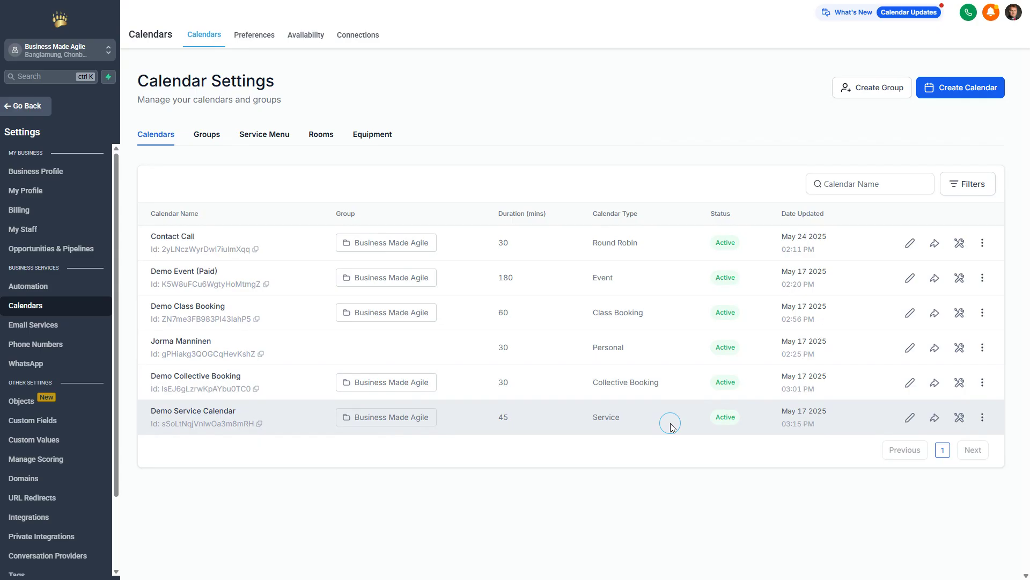
Examine the calendar groups, service menus and rooms in the calendar settings
left_click(207, 137)
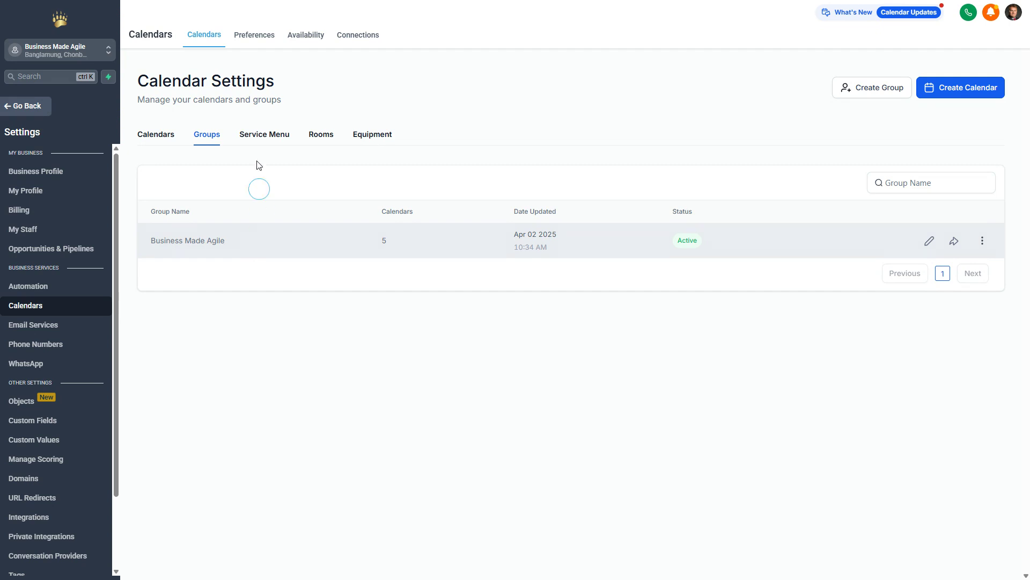
left_click(258, 134)
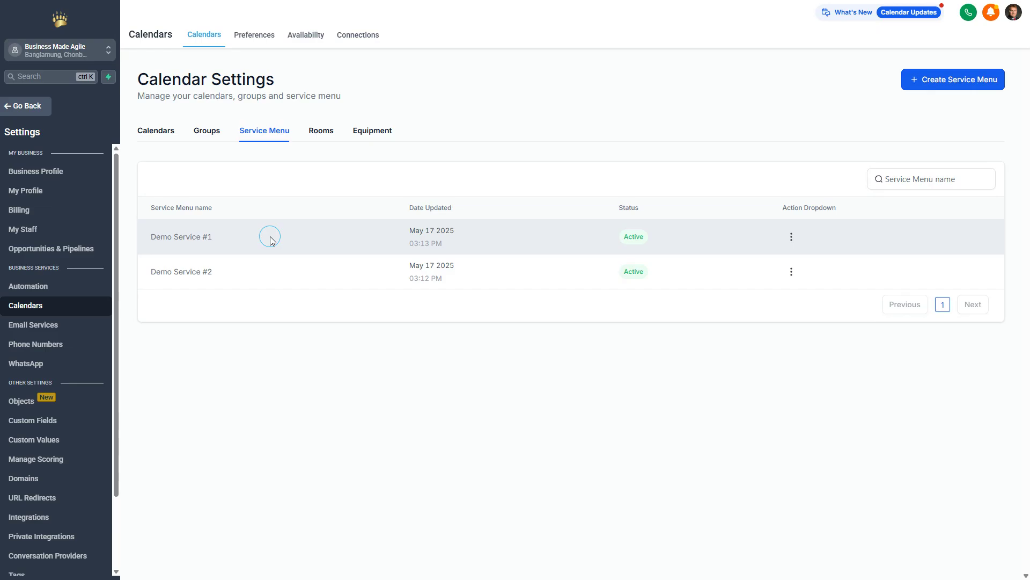
left_click(323, 134)
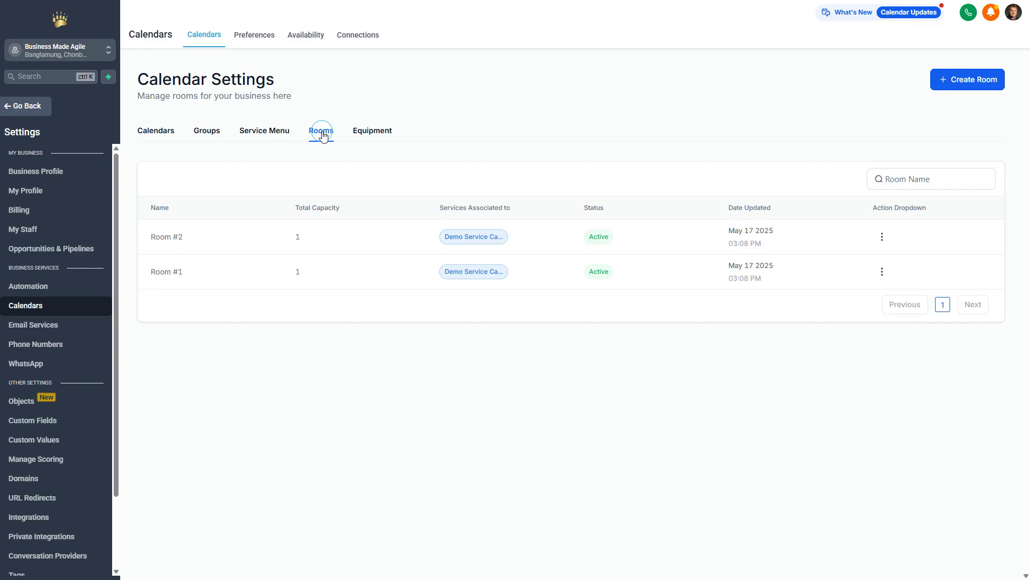
left_click(386, 141)
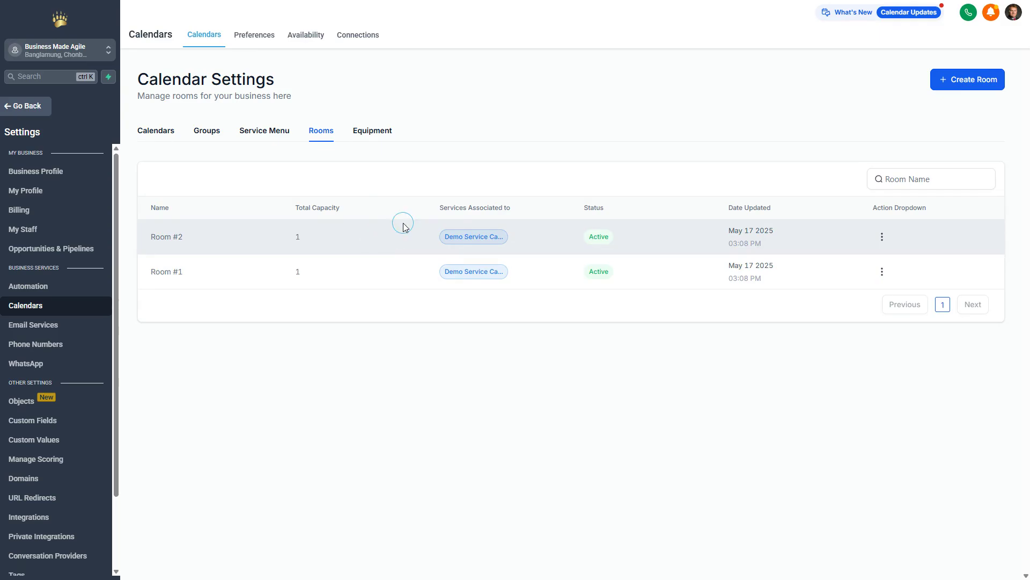
Sign out of the account
left_click(1013, 16)
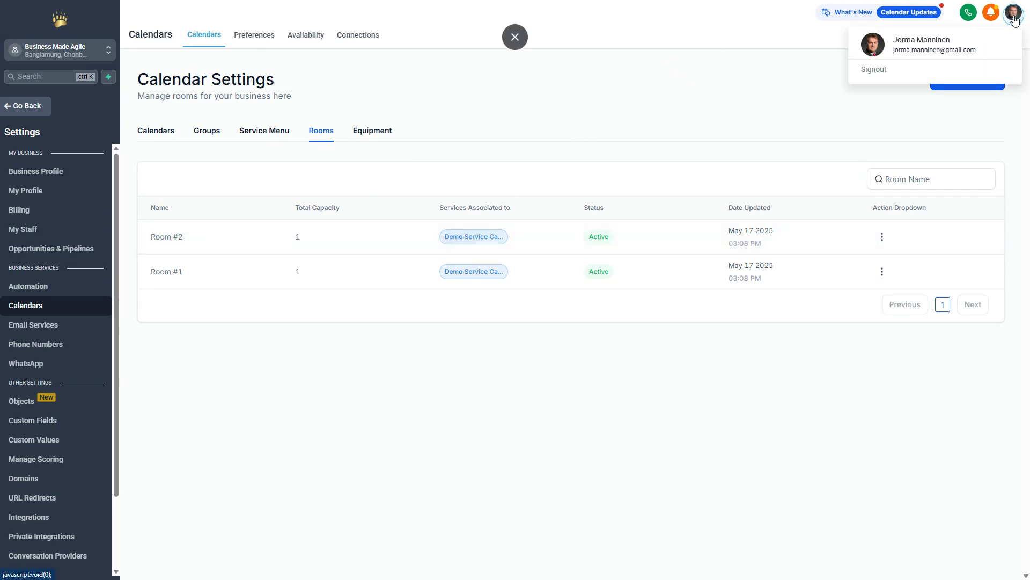
left_click(874, 70)
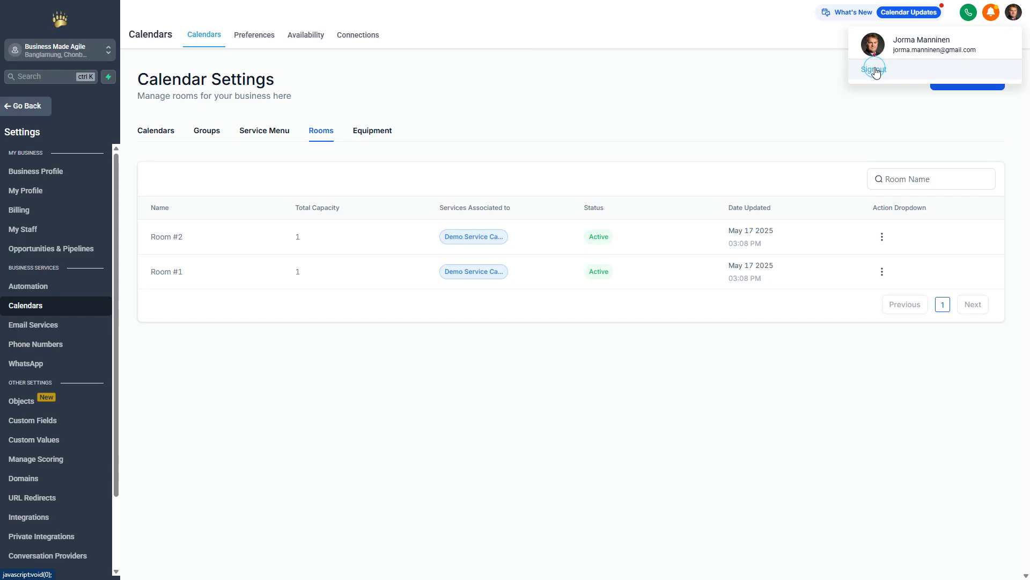